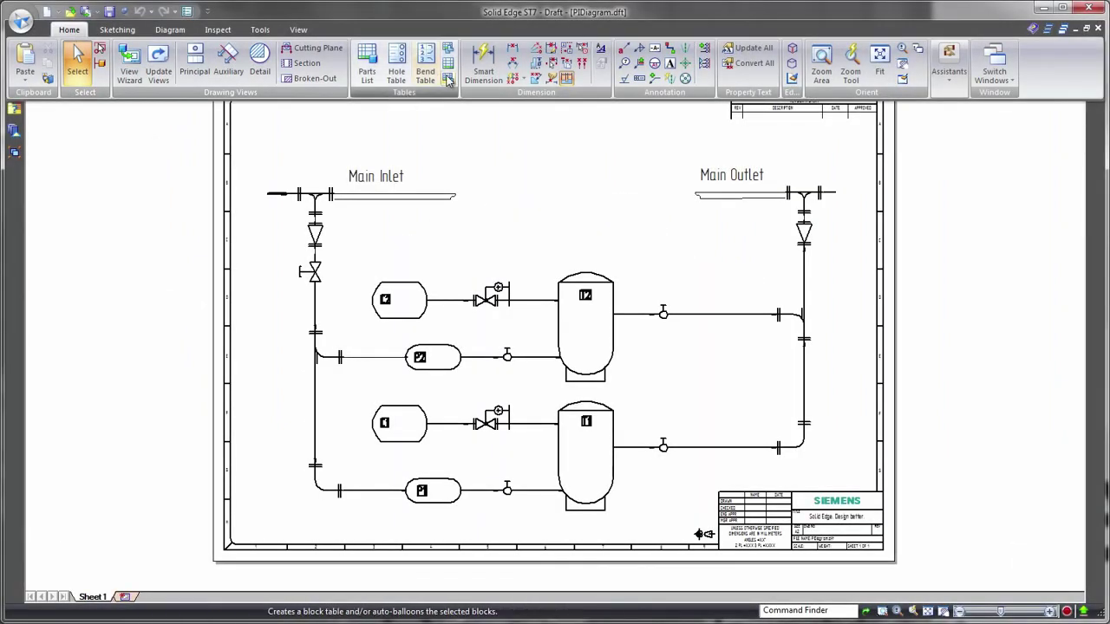
Place a block table with automatic item balloons for the active sheet's blocks between Main Inlet and Main Outlet.
{"action": "left_click", "coordinate": [449, 79]}
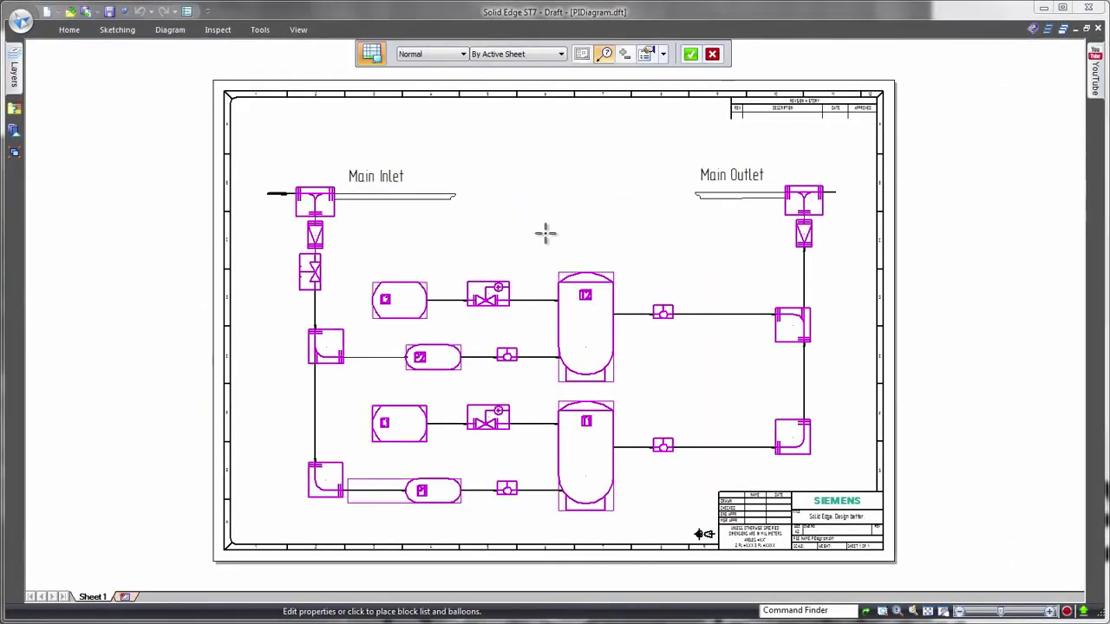
{"action": "left_click", "coordinate": [473, 114]}
{"action": "scroll", "coordinate": [954, 192], "scroll_direction": "up", "scroll_amount": 3}
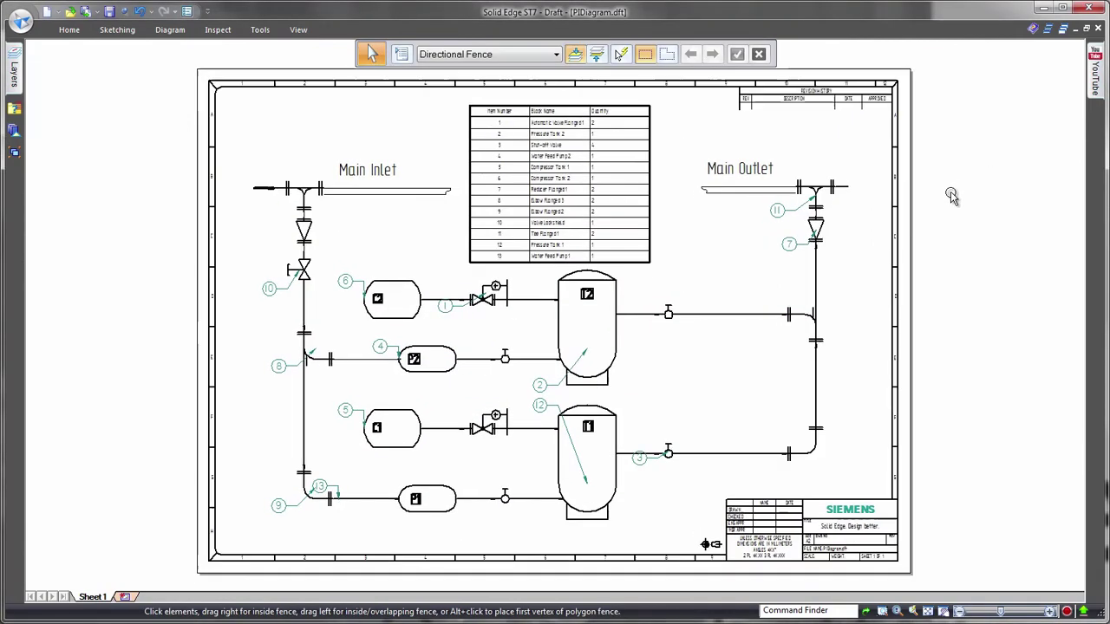
{"action": "scroll", "coordinate": [980, 193], "scroll_direction": "up", "scroll_amount": 3}
{"action": "scroll", "coordinate": [885, 214], "scroll_direction": "down", "scroll_amount": 1}
{"action": "scroll", "coordinate": [976, 435], "scroll_direction": "down", "scroll_amount": 2}
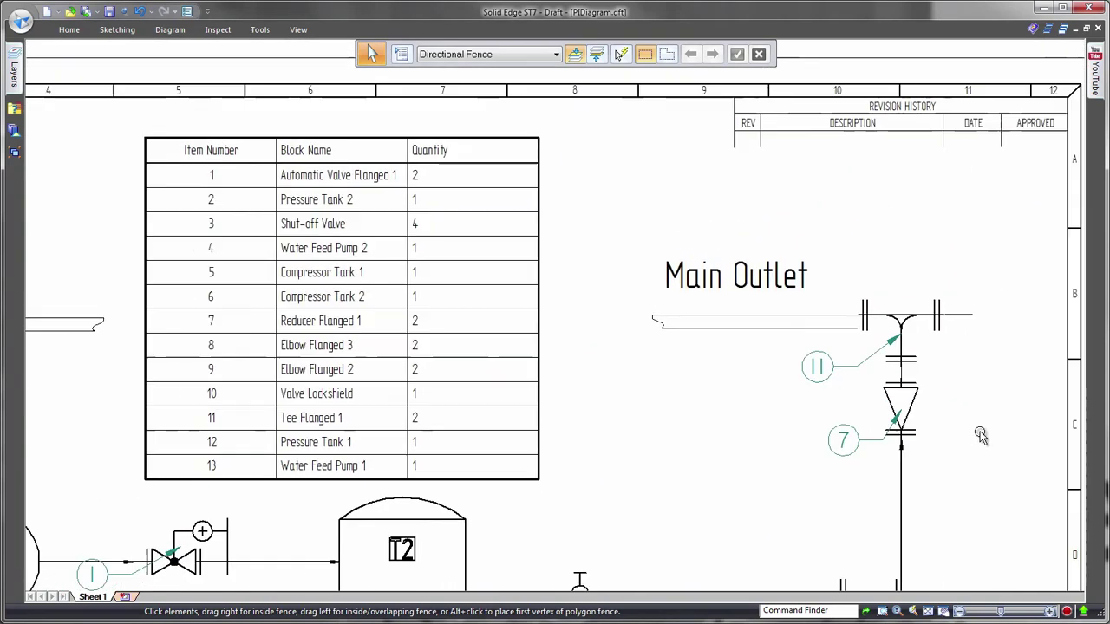
{"action": "scroll", "coordinate": [980, 435], "scroll_direction": "down", "scroll_amount": 5}
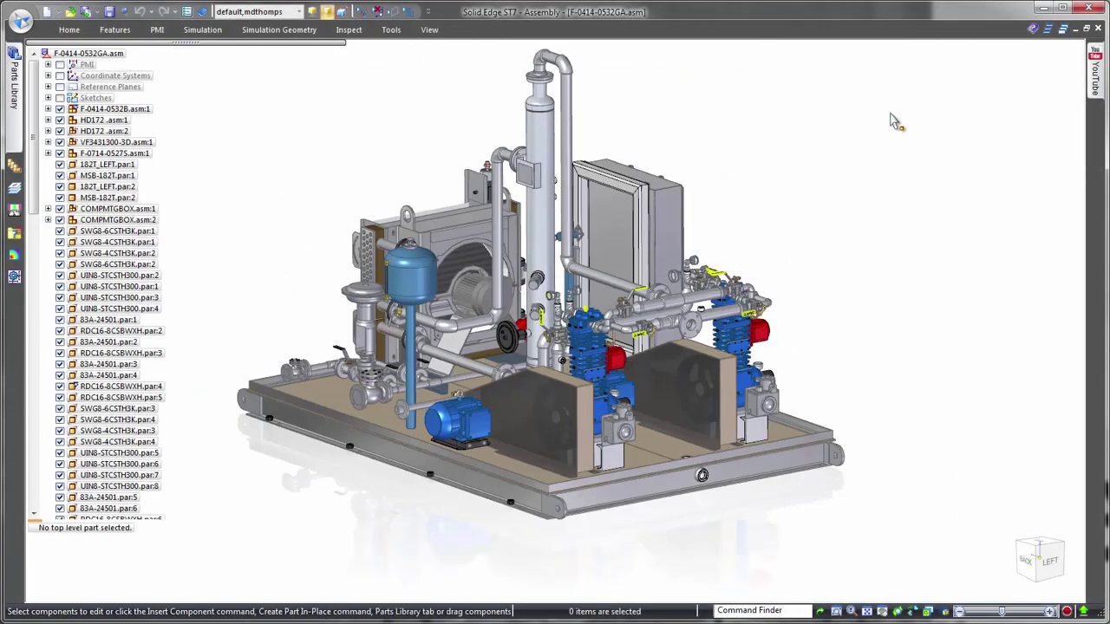
Apply the 2-Piping Routes display configuration to the skid assembly and enter the XpresRoute environment.
{"action": "left_click", "coordinate": [287, 11]}
{"action": "left_click", "coordinate": [310, 126]}
{"action": "scroll", "coordinate": [934, 218], "scroll_direction": "up", "scroll_amount": 5}
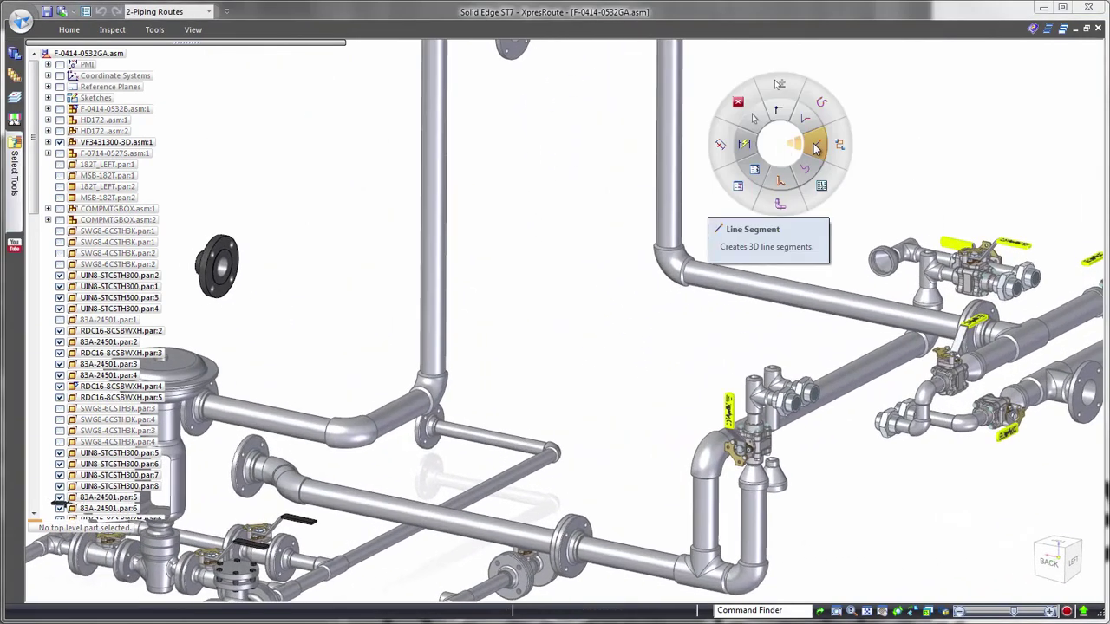
Draw a 3D line-segment path from the black flange down and across beneath the piping, with branches up to the open flange and the reducer.
{"action": "left_click", "coordinate": [813, 148]}
{"action": "left_click", "coordinate": [226, 270]}
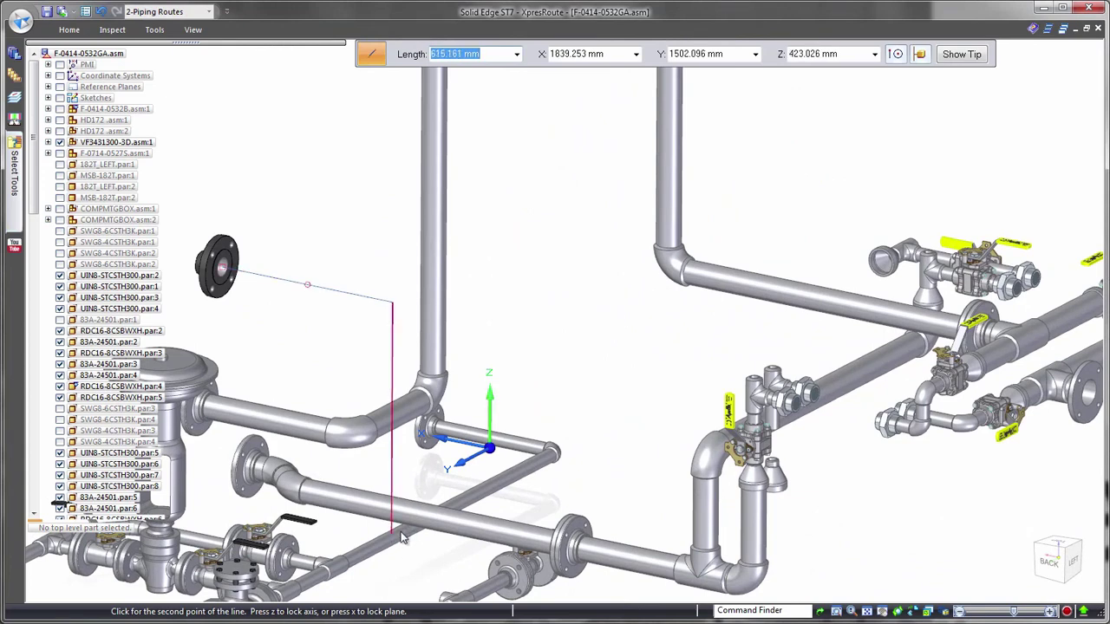
{"action": "scroll", "coordinate": [607, 581], "scroll_direction": "down", "scroll_amount": 2}
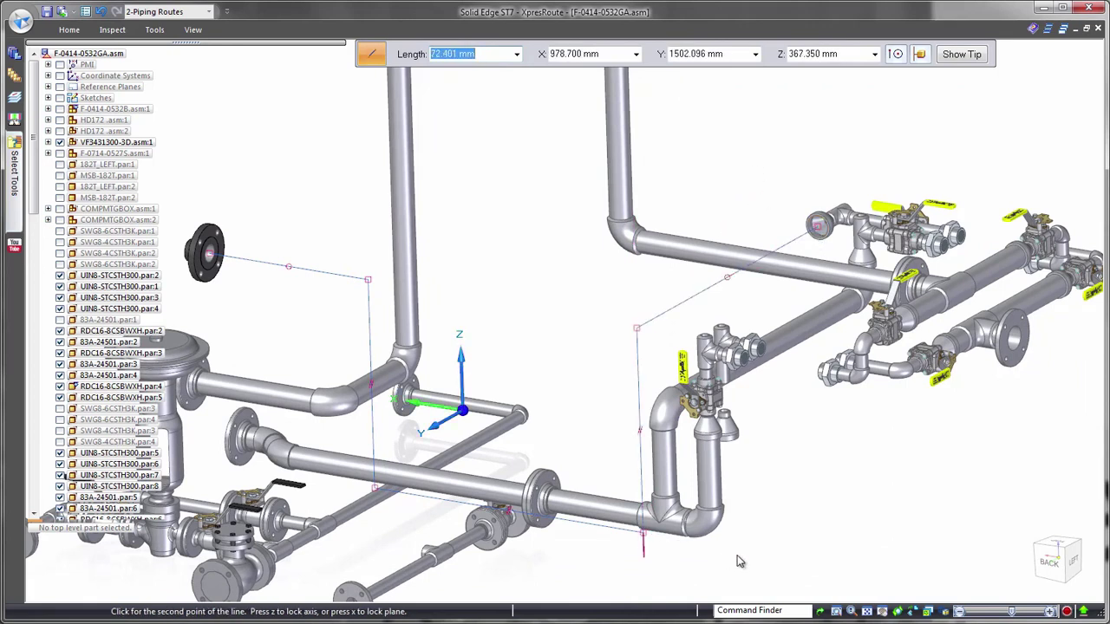
{"action": "middle_click_drag", "start_coordinate": [681, 325], "coordinate": [558, 204]}
{"action": "key", "text": "Escape"}
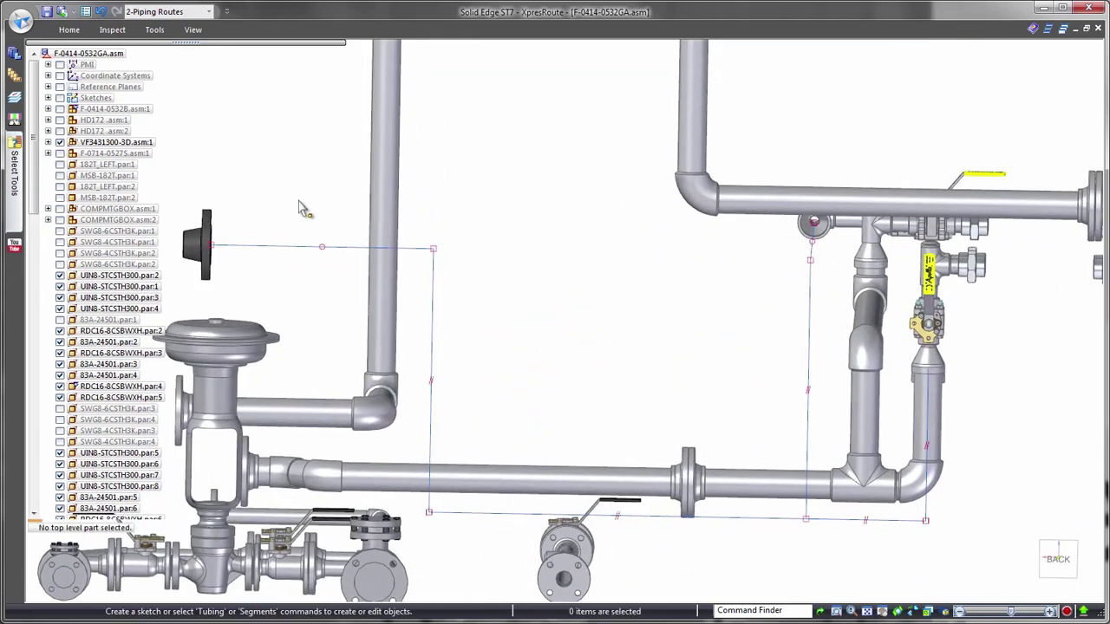
Dimension the angle between the flange segment and its adjoining vertical segment, and the length of that vertical segment.
{"action": "left_click", "coordinate": [69, 29]}
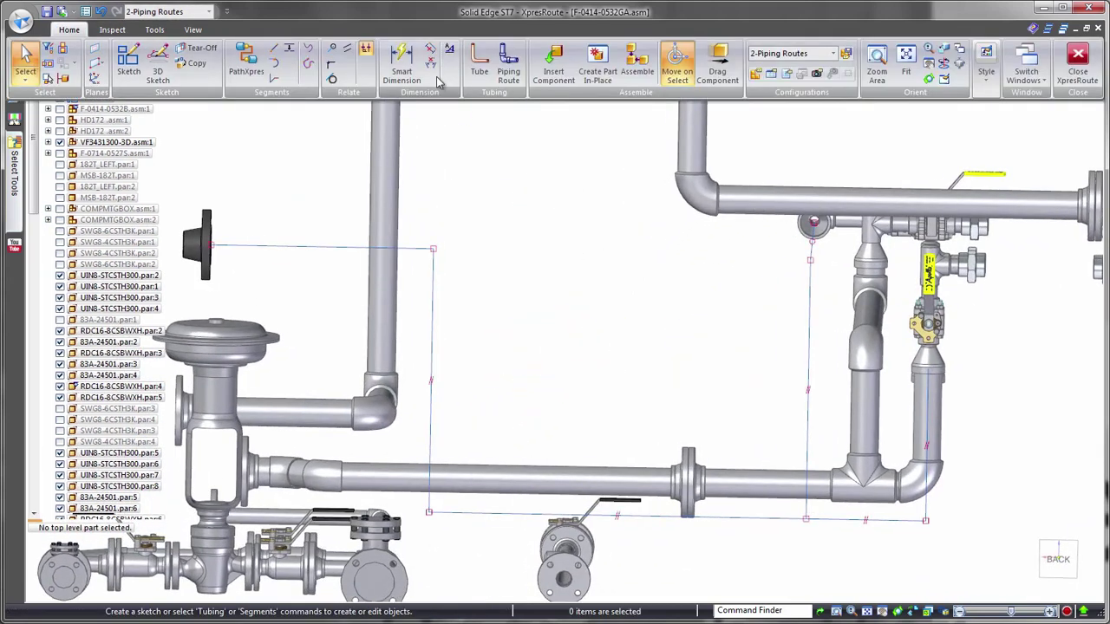
{"action": "left_click", "coordinate": [439, 76]}
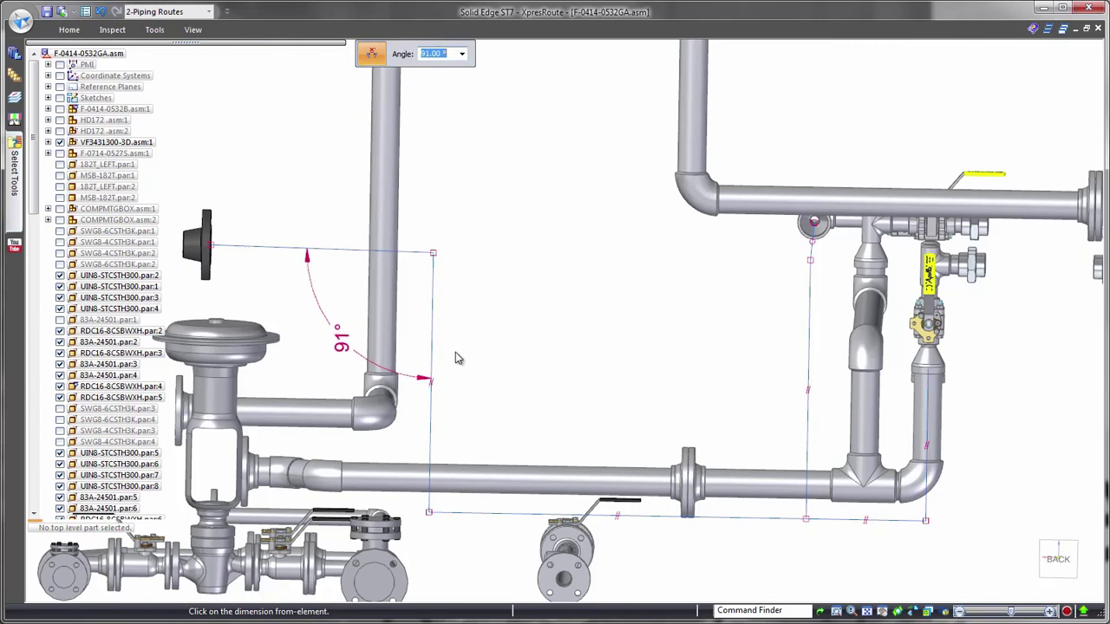
{"action": "key", "text": "ctrl+i"}
{"action": "right_click_drag", "start_coordinate": [568, 256], "coordinate": [537, 270]}
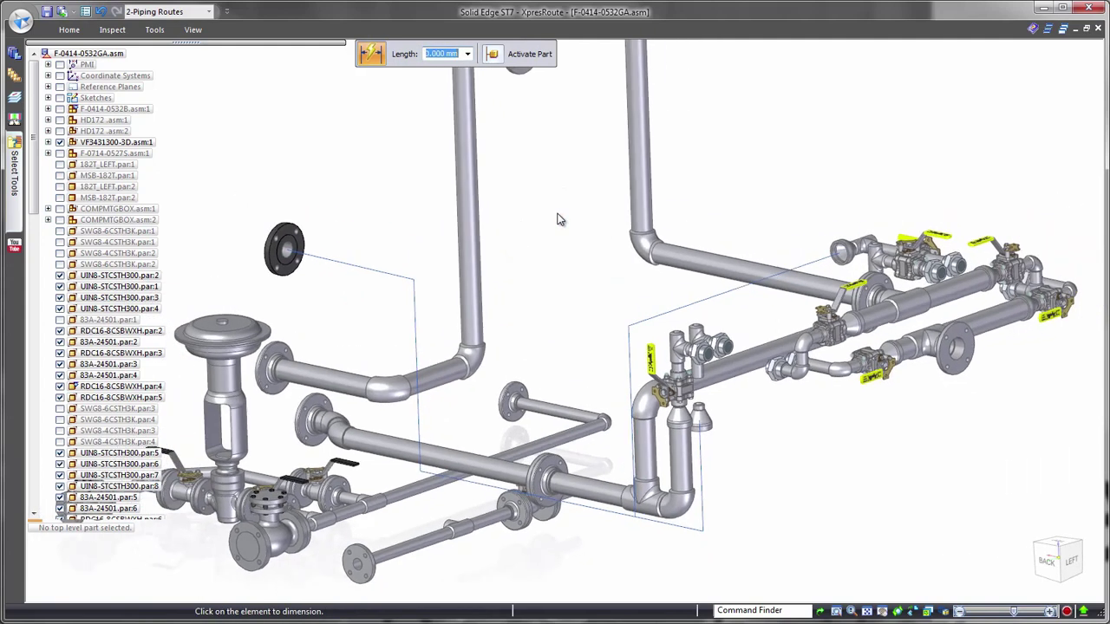
Create a piping route along the drawn path, with pipes, elbows, a tee and end fittings placed automatically.
{"action": "right_click_drag", "start_coordinate": [544, 214], "coordinate": [544, 273]}
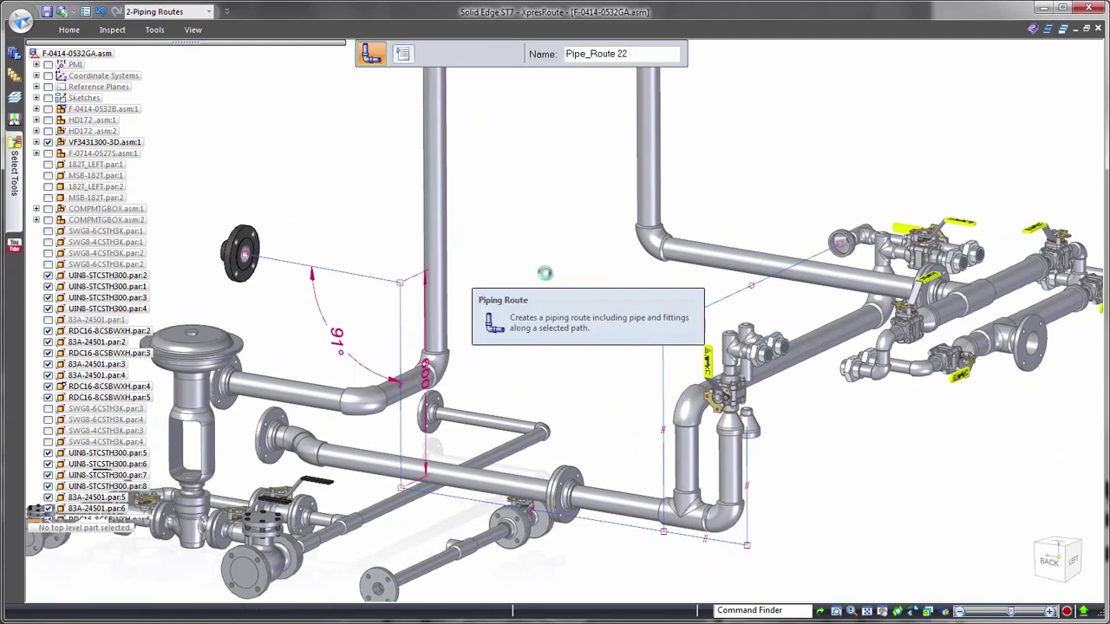
{"action": "left_click", "coordinate": [439, 140]}
{"action": "left_click", "coordinate": [438, 140]}
{"action": "left_click", "coordinate": [509, 163]}
{"action": "left_click", "coordinate": [509, 163]}
{"action": "left_click", "coordinate": [485, 444]}
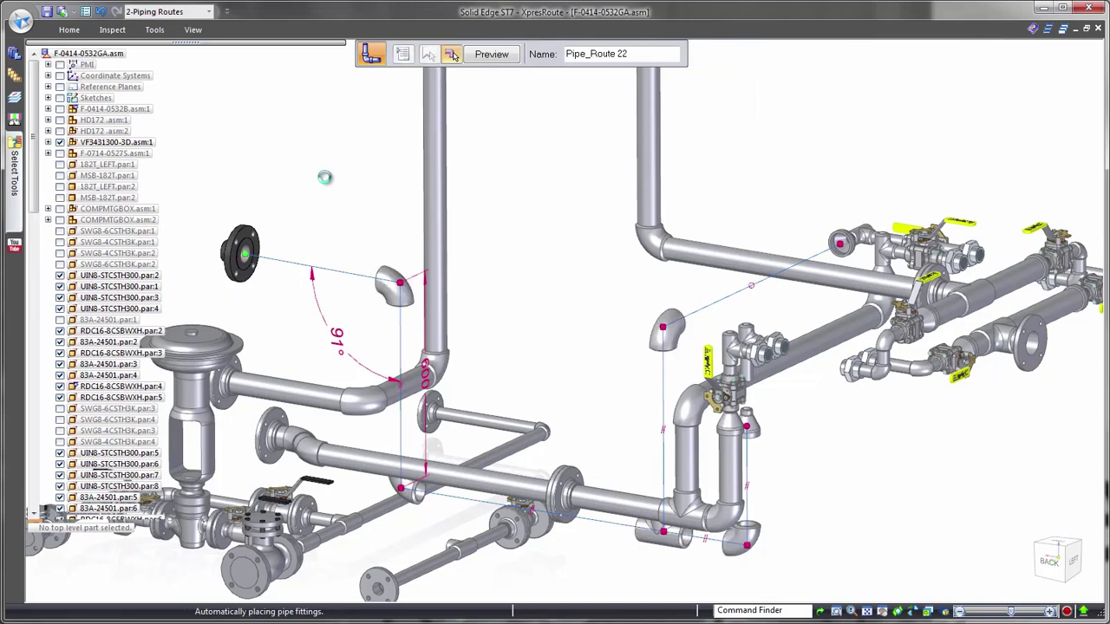
{"action": "left_click", "coordinate": [673, 490]}
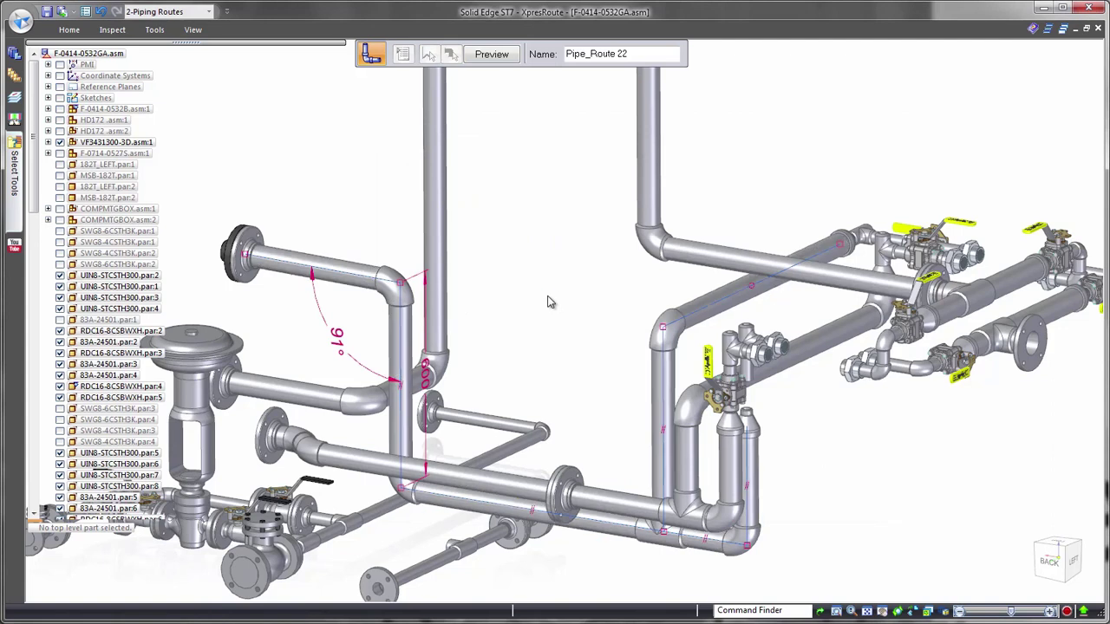
Show Pipe_Route 22 in the assembly together with the centre tower and its drain fittings.
{"action": "right_click", "coordinate": [561, 218]}
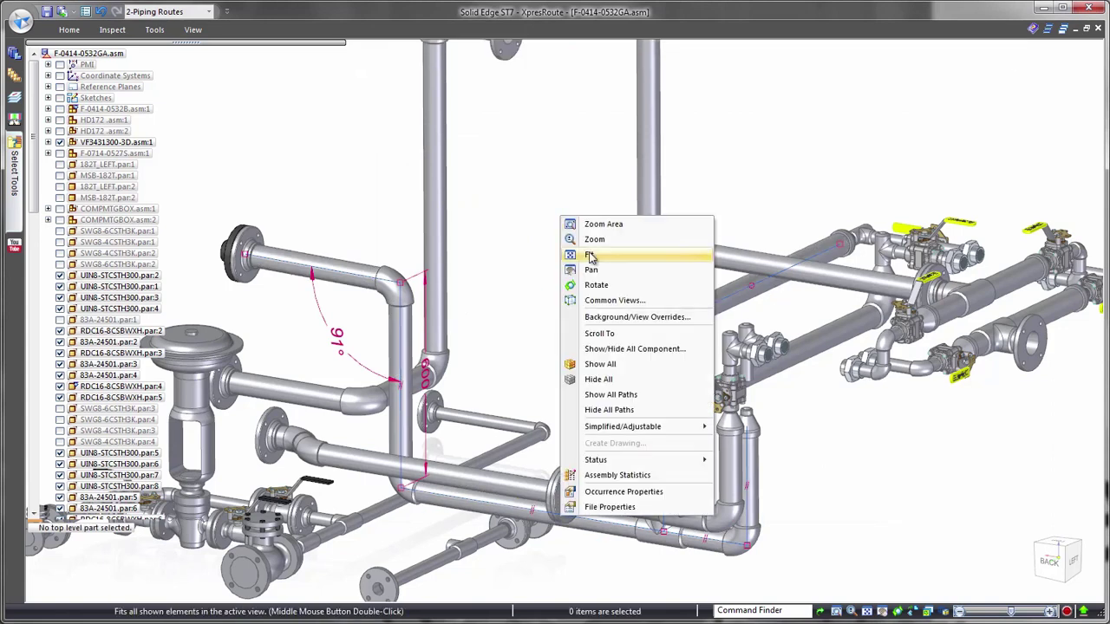
{"action": "left_click", "coordinate": [590, 256]}
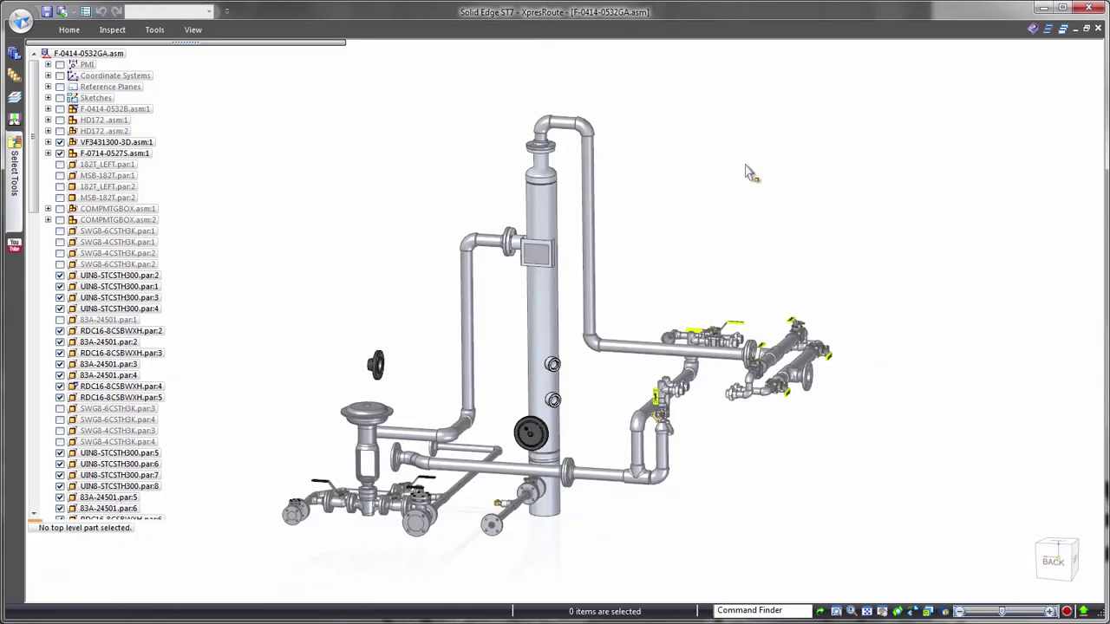
{"action": "middle_click_drag", "start_coordinate": [749, 170], "coordinate": [370, 347]}
{"action": "middle_click_drag", "start_coordinate": [582, 366], "coordinate": [742, 137], "text": "ctrl"}
{"action": "left_click_drag", "start_coordinate": [34, 203], "coordinate": [44, 504]}
{"action": "left_click", "coordinate": [60, 497]}
{"action": "middle_click_drag", "start_coordinate": [706, 203], "coordinate": [775, 194], "text": "ctrl"}
Generate a PathXpres tube path from the straight tube fitting on the tower valve to the 90-degree elbow fitting, choosing the route that drops beneath the valve.
{"action": "right_click", "coordinate": [780, 182]}
{"action": "left_click", "coordinate": [840, 187]}
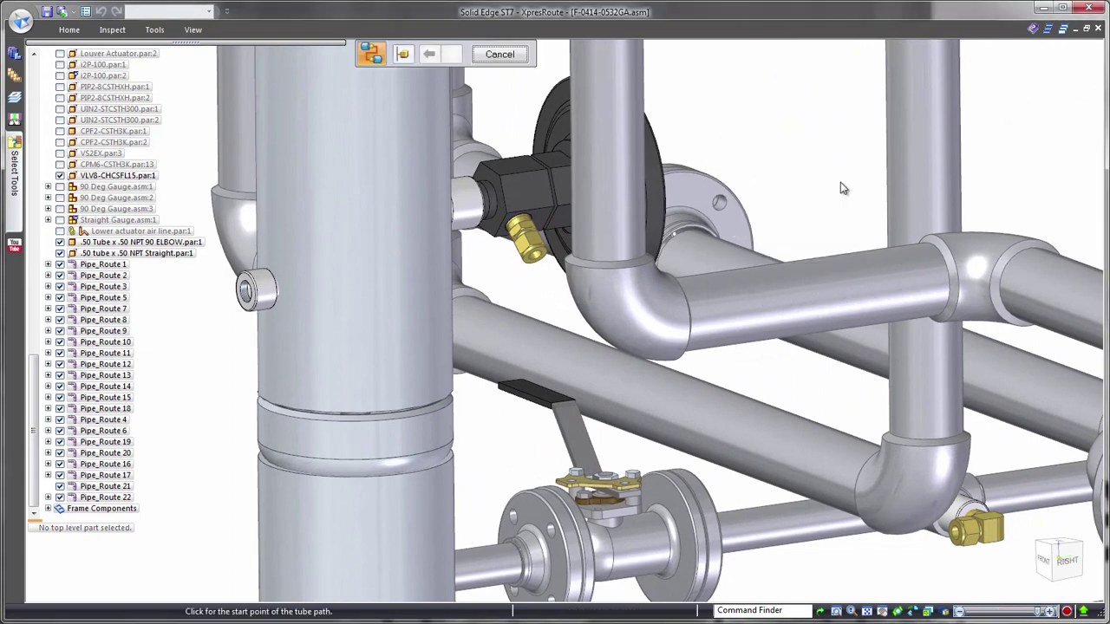
{"action": "left_click", "coordinate": [538, 269]}
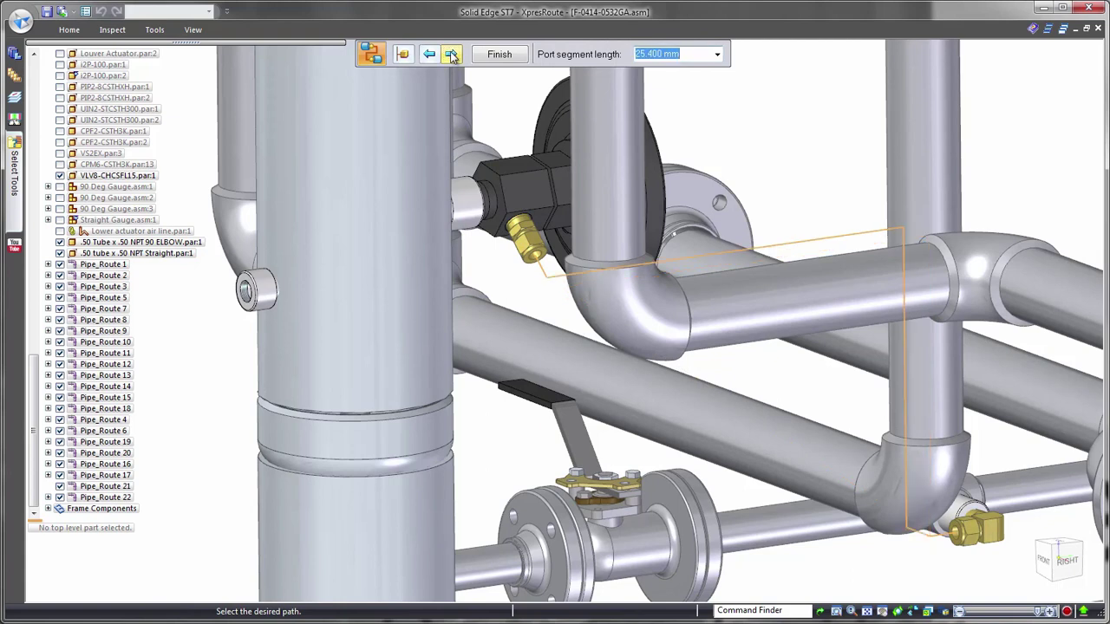
{"action": "left_click", "coordinate": [681, 80]}
{"action": "right_click", "coordinate": [791, 115]}
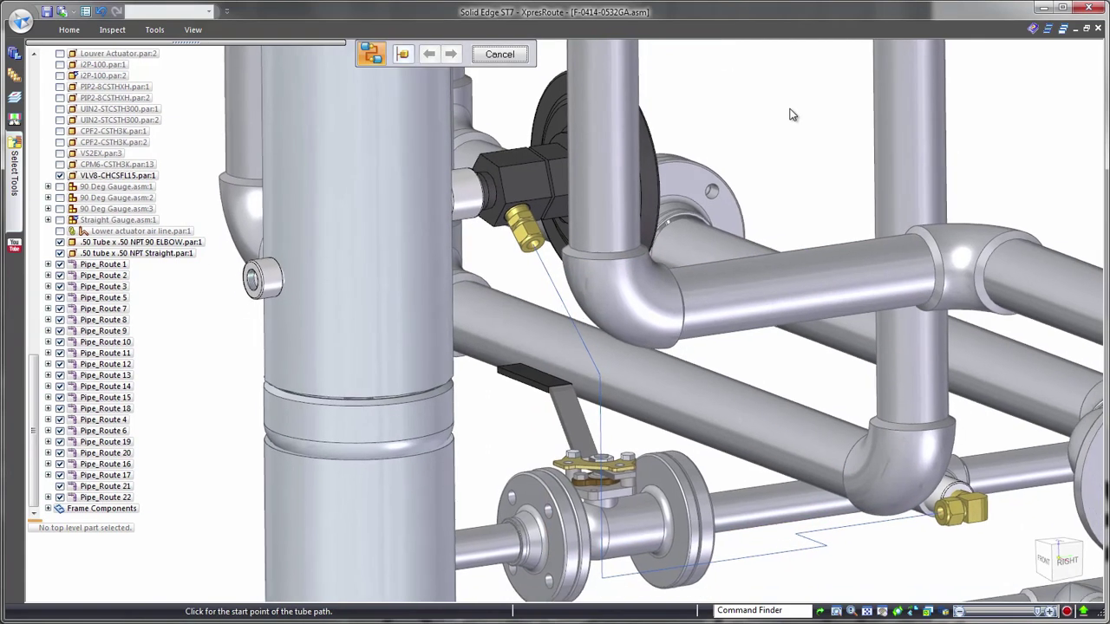
Create a stainless steel tube named Center Tower drain along the generated path, using the saved Drain settings.
{"action": "right_click_drag", "start_coordinate": [769, 148], "coordinate": [770, 184]}
{"action": "left_click", "coordinate": [770, 185]}
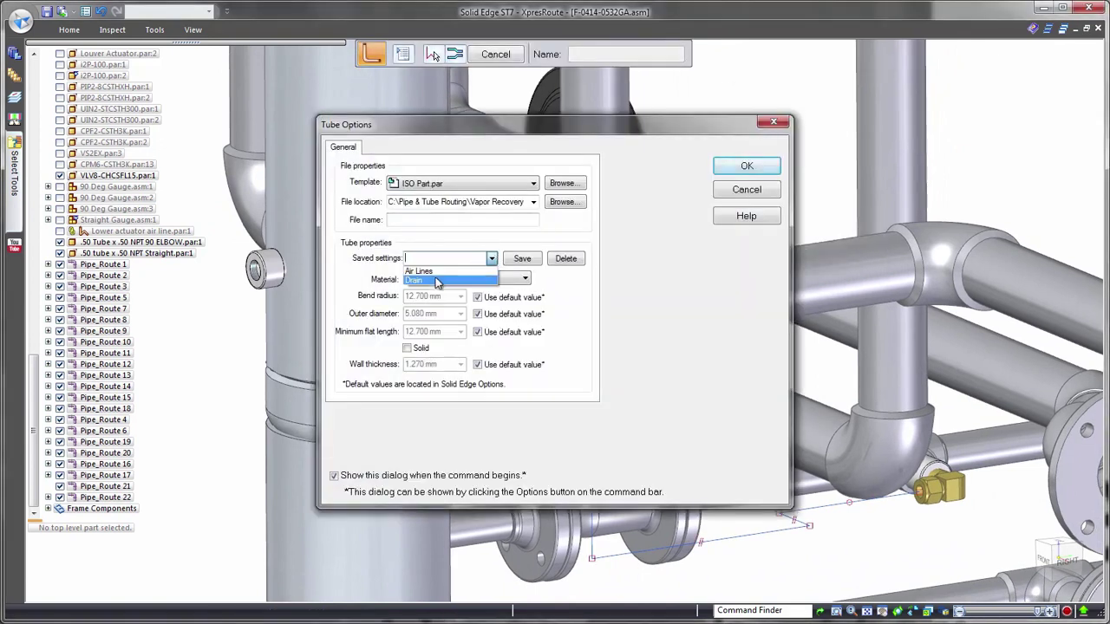
{"action": "left_click", "coordinate": [435, 283]}
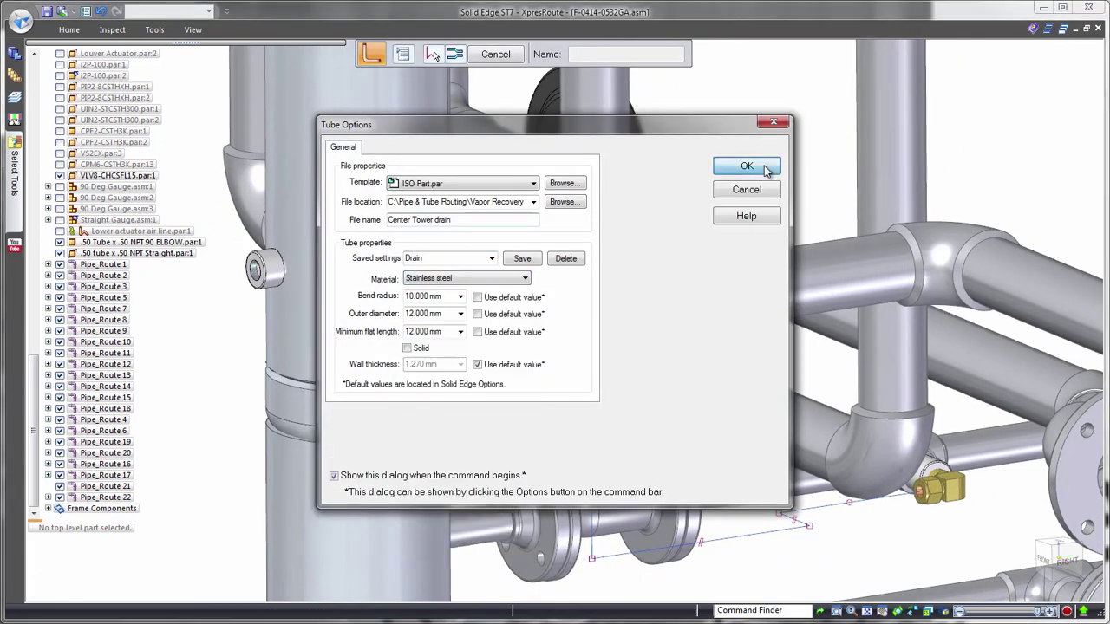
{"action": "left_click", "coordinate": [767, 168]}
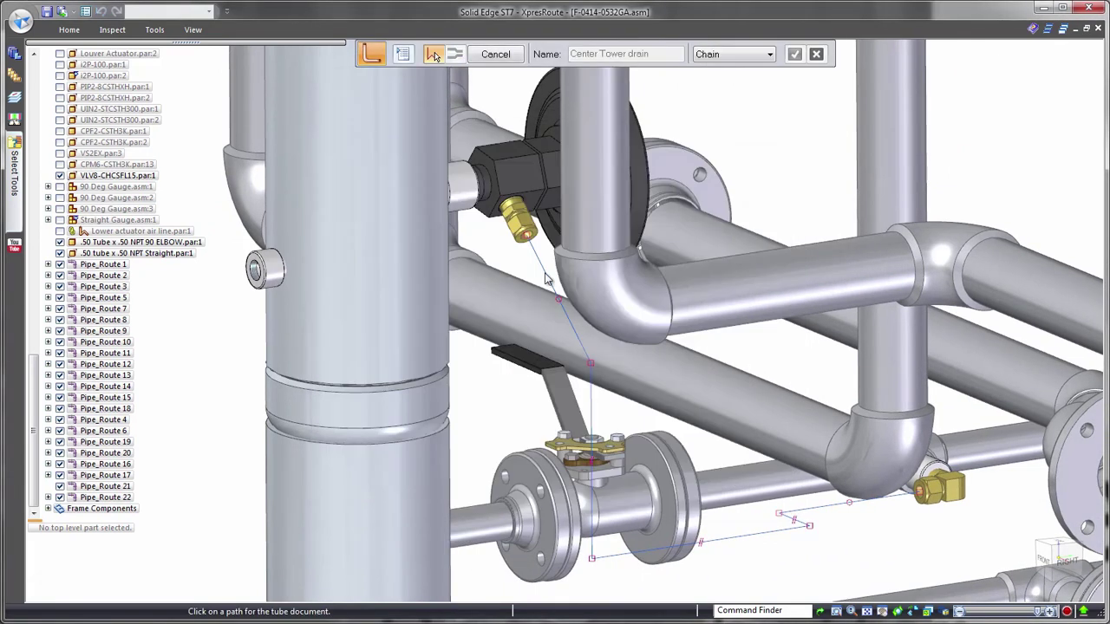
{"action": "right_click", "coordinate": [774, 164]}
Extend End 1 of the Center Tower drain tube by 10 mm, temporarily hiding the straight fitting to expose that end.
{"action": "scroll", "coordinate": [798, 144], "scroll_direction": "up", "scroll_amount": 5}
{"action": "scroll", "coordinate": [579, 462], "scroll_direction": "up", "scroll_amount": 3}
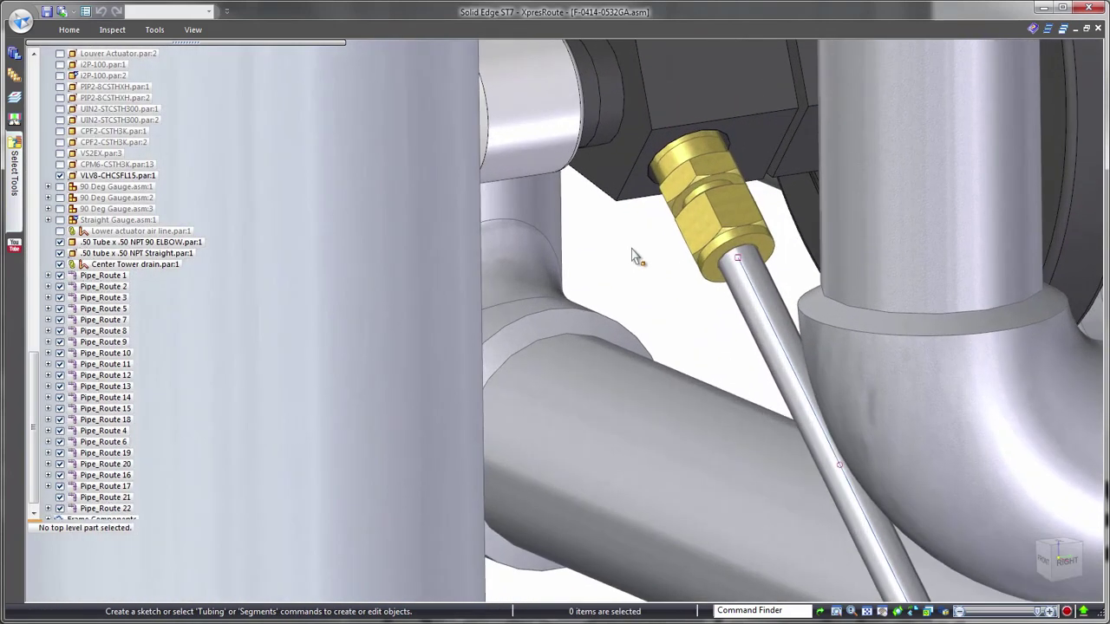
{"action": "left_click", "coordinate": [60, 253]}
{"action": "double_click", "coordinate": [761, 328]}
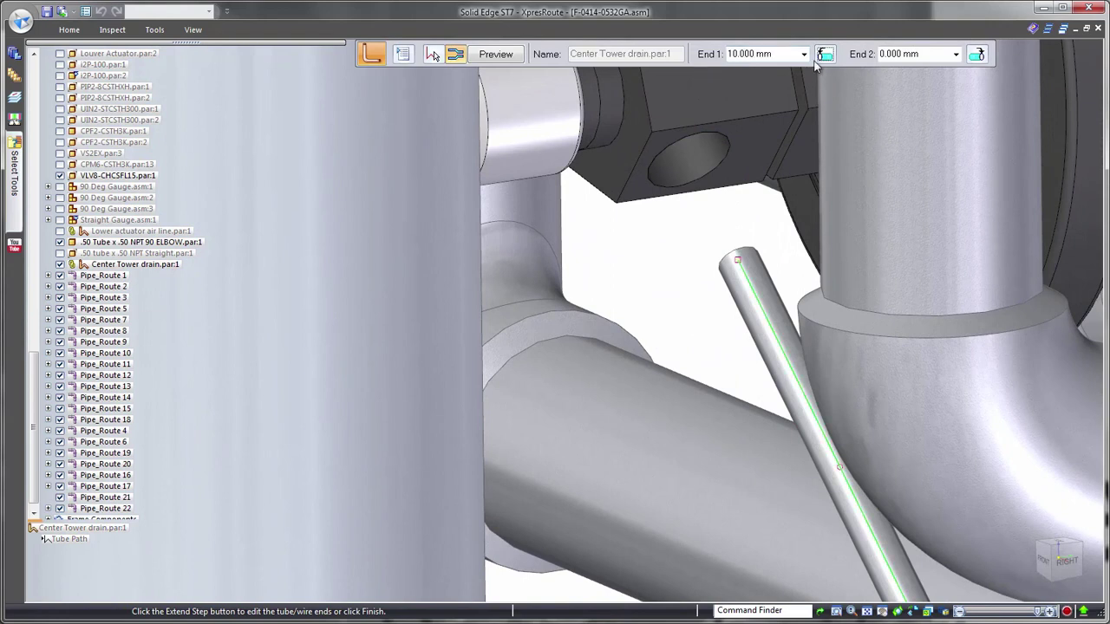
{"action": "left_click", "coordinate": [60, 254]}
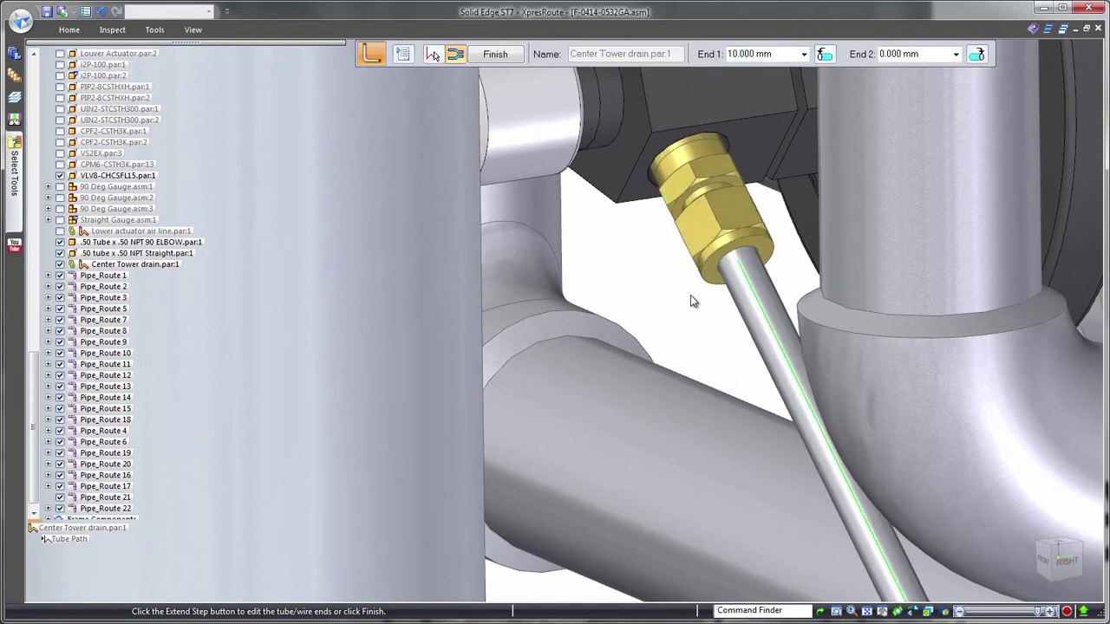
{"action": "scroll", "coordinate": [695, 308], "scroll_direction": "down", "scroll_amount": 4}
{"action": "left_click", "coordinate": [500, 54]}
Apply the 4-Actuator Cylinders display configuration to the assembly.
{"action": "scroll", "coordinate": [839, 203], "scroll_direction": "down", "scroll_amount": 3}
{"action": "scroll", "coordinate": [839, 204], "scroll_direction": "down", "scroll_amount": 7}
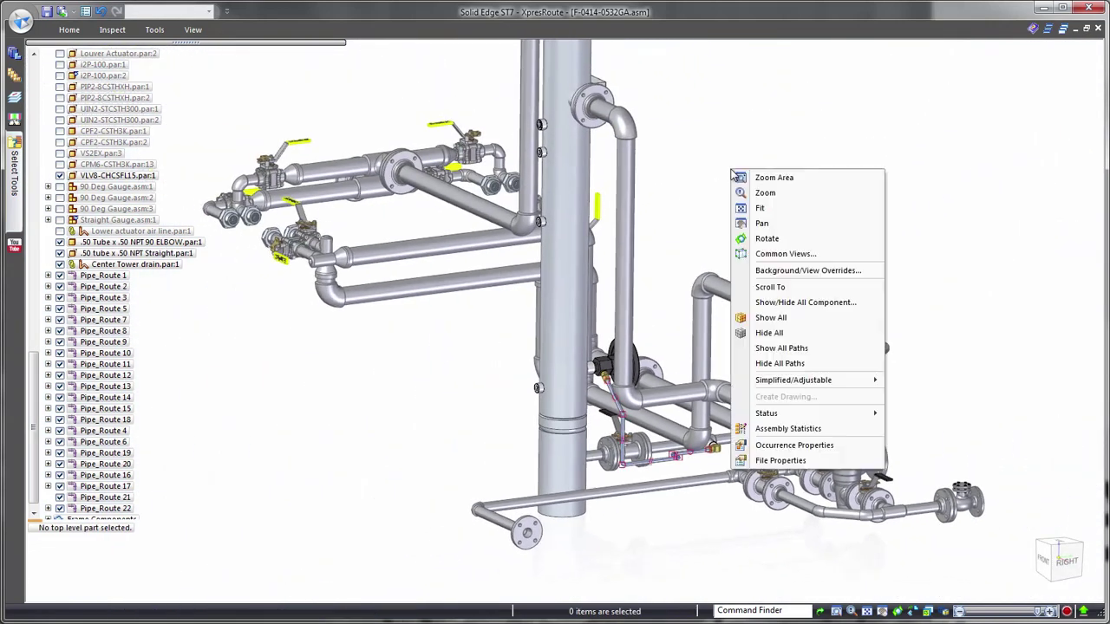
{"action": "scroll", "coordinate": [888, 161], "scroll_direction": "down", "scroll_amount": 2}
{"action": "scroll", "coordinate": [888, 162], "scroll_direction": "down", "scroll_amount": 1}
{"action": "middle_click_drag", "start_coordinate": [888, 161], "coordinate": [806, 158]}
{"action": "left_click", "coordinate": [209, 12]}
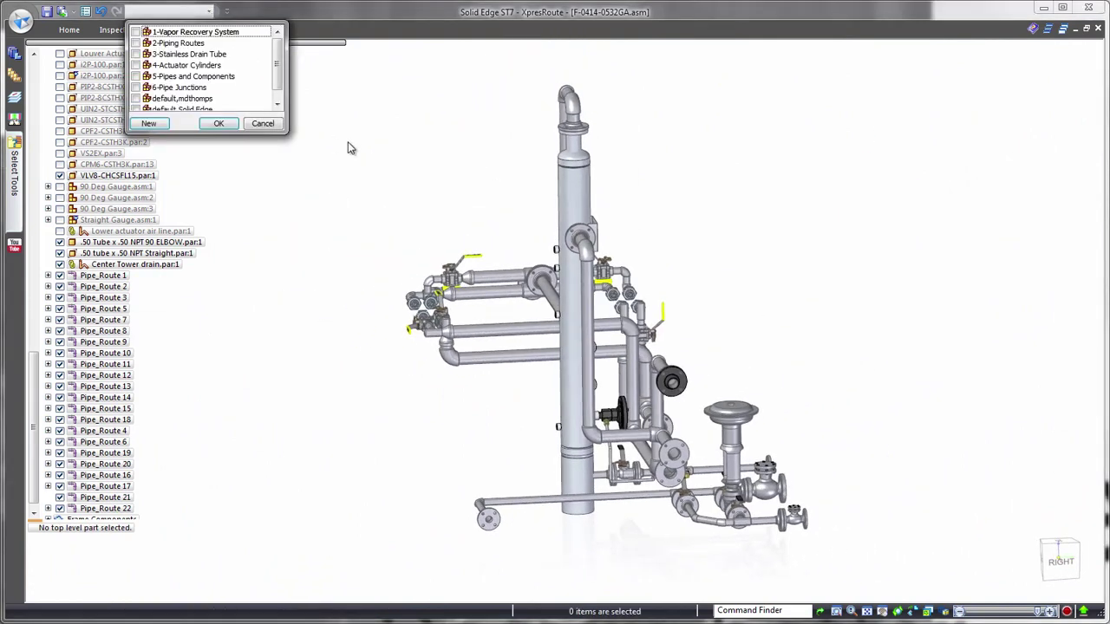
{"action": "key", "text": "Return"}
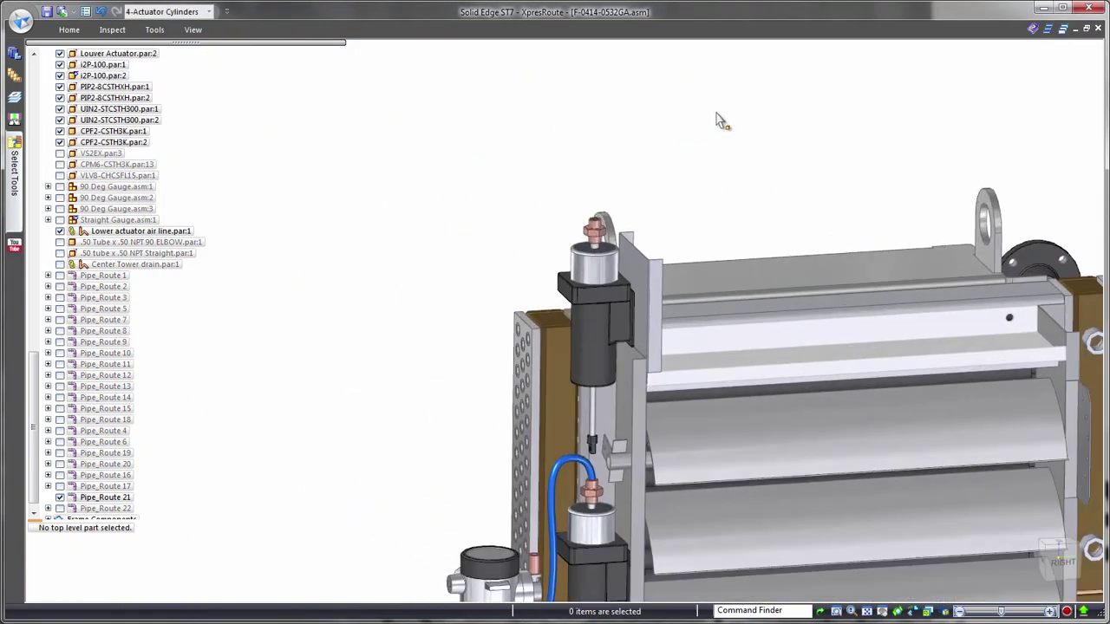
Draw a curved 3D path from the upper actuator cylinder's fitting to the port fitting on the upper control unit.
{"action": "right_click", "coordinate": [818, 206]}
{"action": "left_click", "coordinate": [860, 164]}
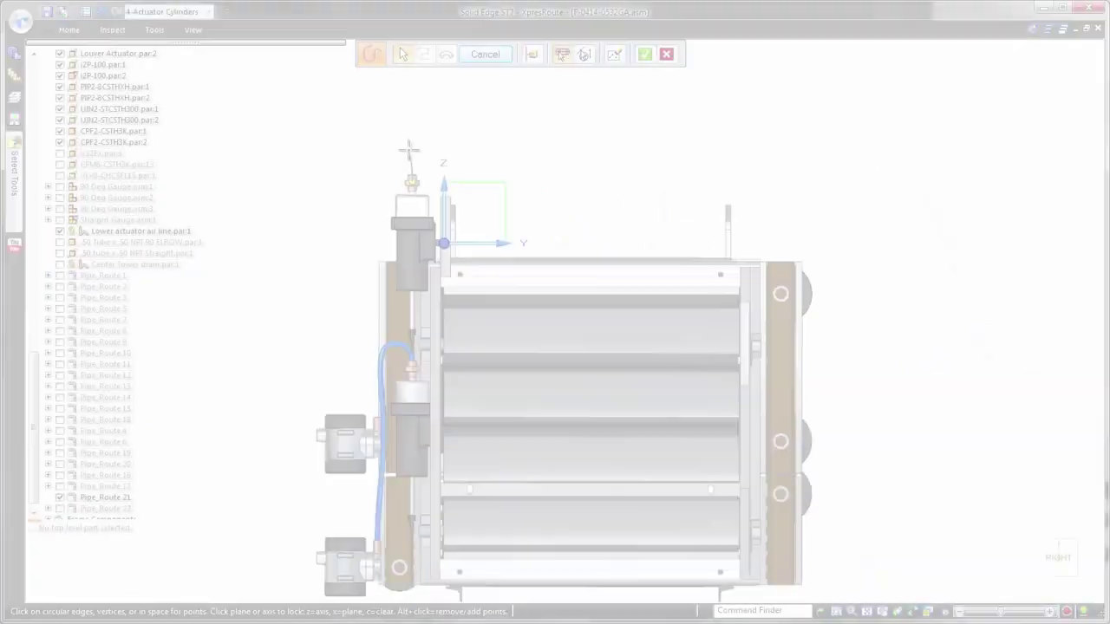
{"action": "left_click", "coordinate": [409, 149]}
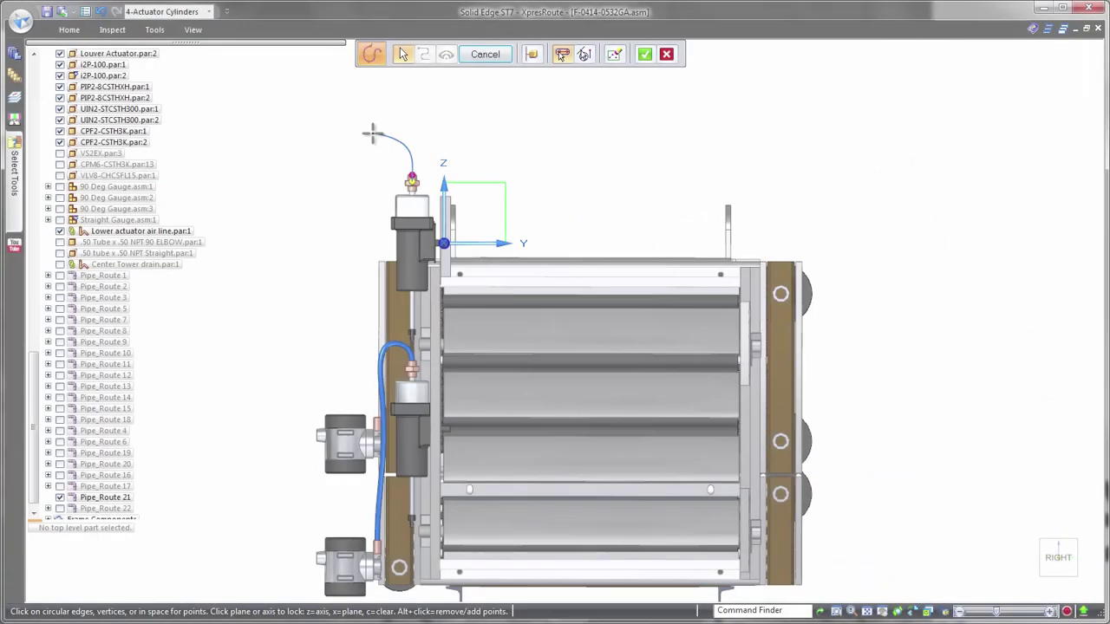
{"action": "scroll", "coordinate": [342, 277], "scroll_direction": "up", "scroll_amount": 10}
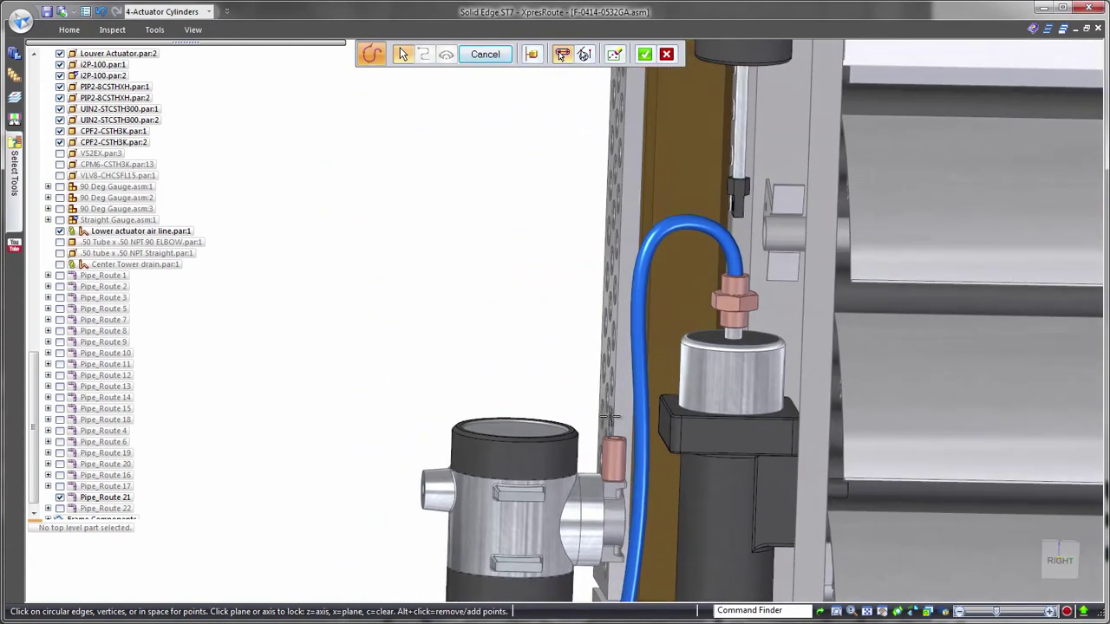
{"action": "left_click", "coordinate": [614, 439]}
{"action": "right_click", "coordinate": [356, 382]}
{"action": "scroll", "coordinate": [327, 242], "scroll_direction": "down", "scroll_amount": 6}
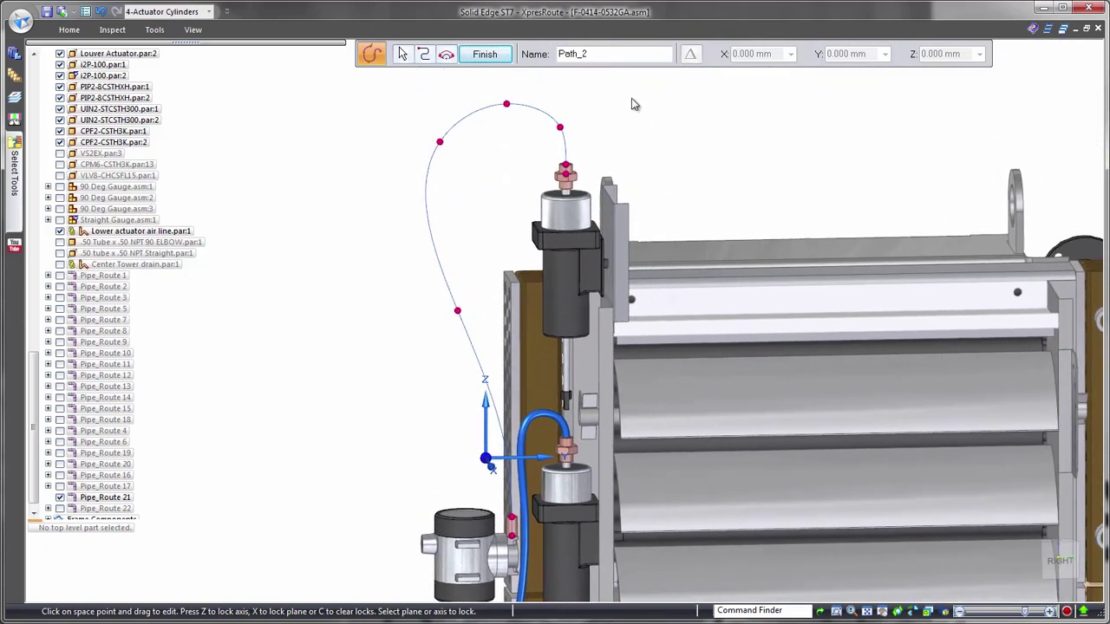
Set a fixed length of 1075 mm for the curved path and finish it.
{"action": "left_click", "coordinate": [469, 57]}
{"action": "left_click", "coordinate": [553, 54]}
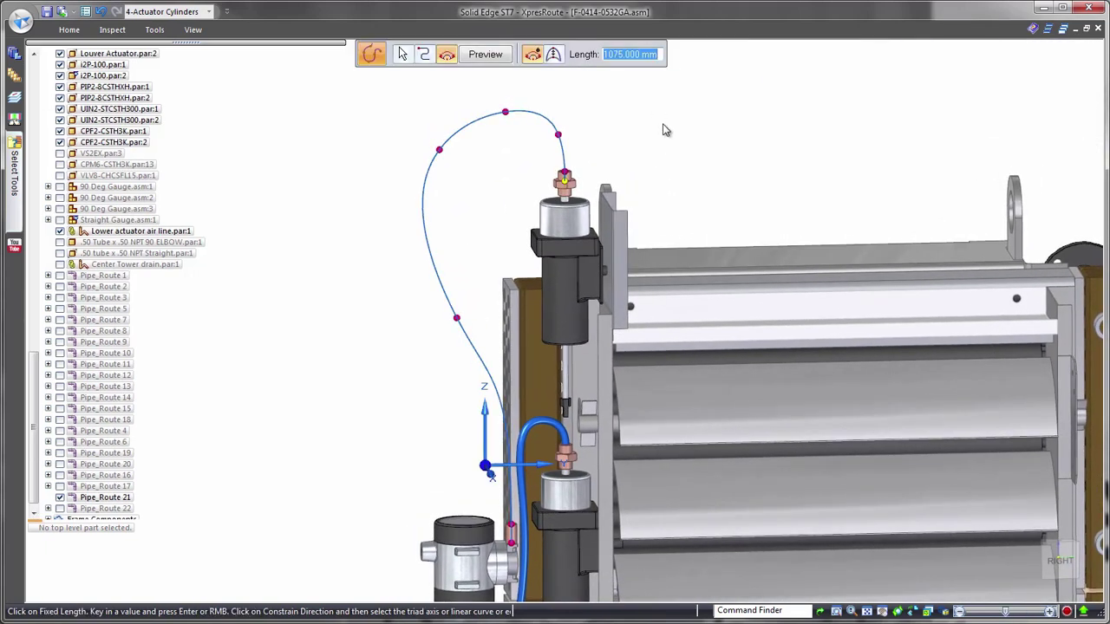
{"action": "right_click", "coordinate": [849, 146]}
{"action": "right_click", "coordinate": [840, 144]}
Create the Upper Air Line tube along the curved path between the upper actuator and upper control unit.
{"action": "scroll", "coordinate": [824, 137], "scroll_direction": "down", "scroll_amount": 4}
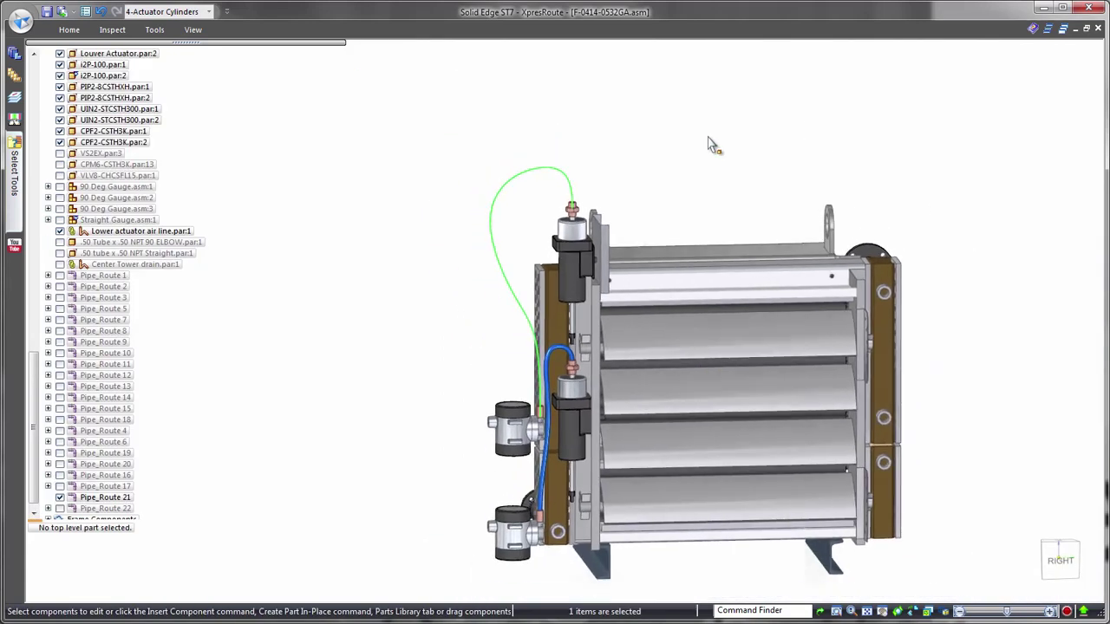
{"action": "right_click", "coordinate": [783, 166]}
{"action": "left_click", "coordinate": [783, 199]}
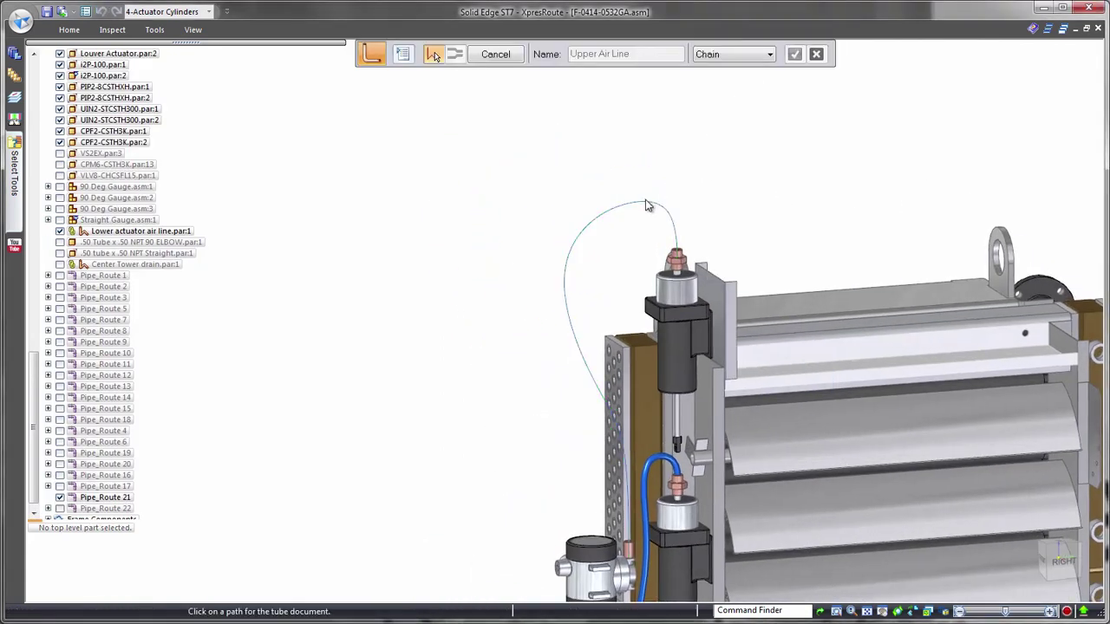
{"action": "middle_click_drag", "start_coordinate": [778, 145], "coordinate": [849, 135]}
Move the upper control unit together with its port fitting upward to test the flexible air line.
{"action": "left_click", "coordinate": [633, 588]}
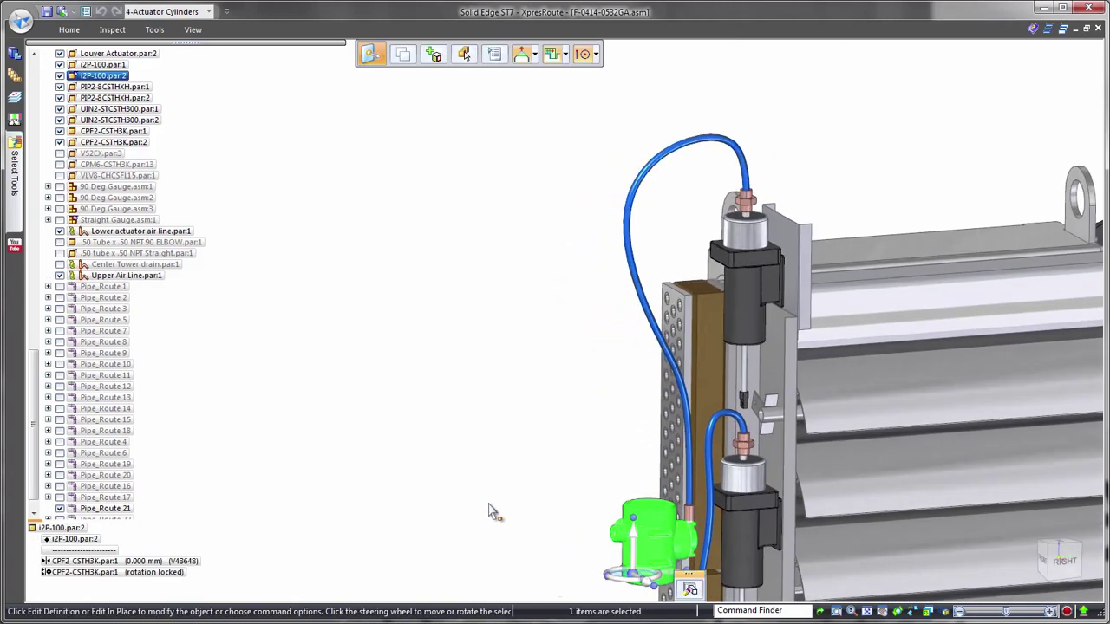
{"action": "left_click", "coordinate": [689, 514], "text": "ctrl"}
{"action": "left_click_drag", "start_coordinate": [633, 538], "coordinate": [558, 490]}
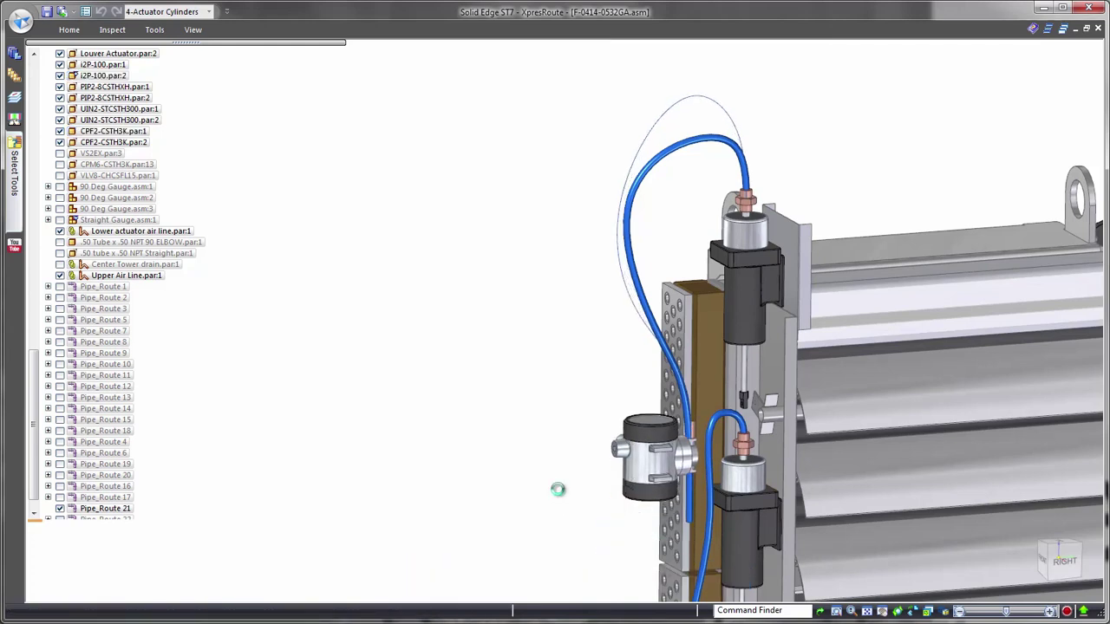
Move the upper control unit and its port fitting back down by about 90 mm.
{"action": "left_click", "coordinate": [634, 492]}
{"action": "left_click", "coordinate": [460, 482]}
{"action": "left_click", "coordinate": [466, 454]}
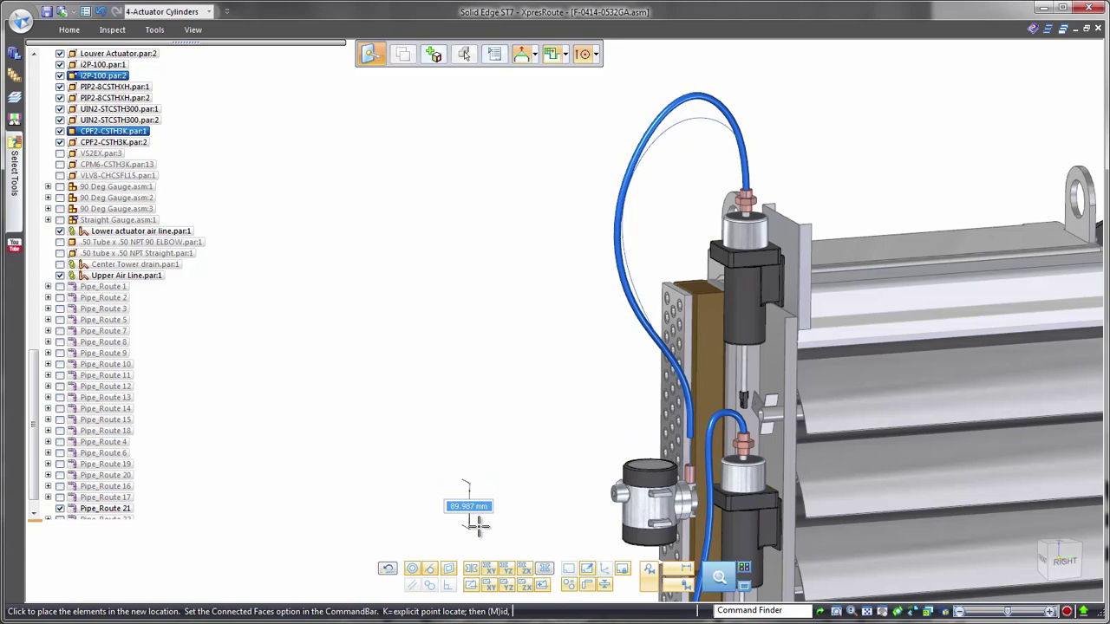
{"action": "left_click", "coordinate": [474, 531]}
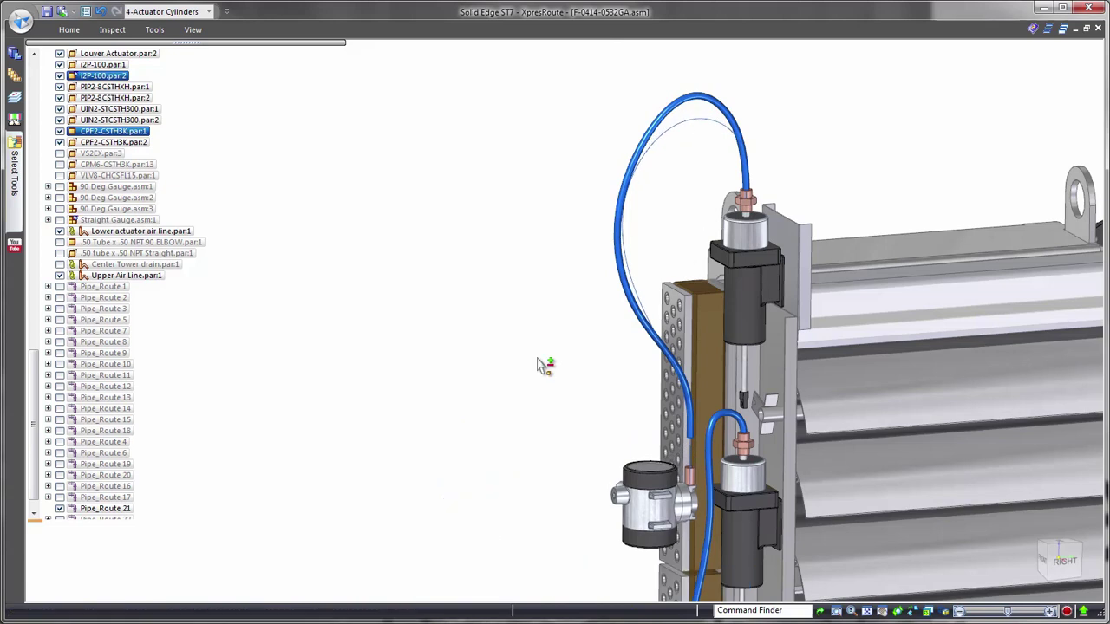
{"action": "left_click", "coordinate": [490, 330]}
Apply the 5-Pipes and Components display configuration to the assembly.
{"action": "scroll", "coordinate": [818, 142], "scroll_direction": "down", "scroll_amount": 5}
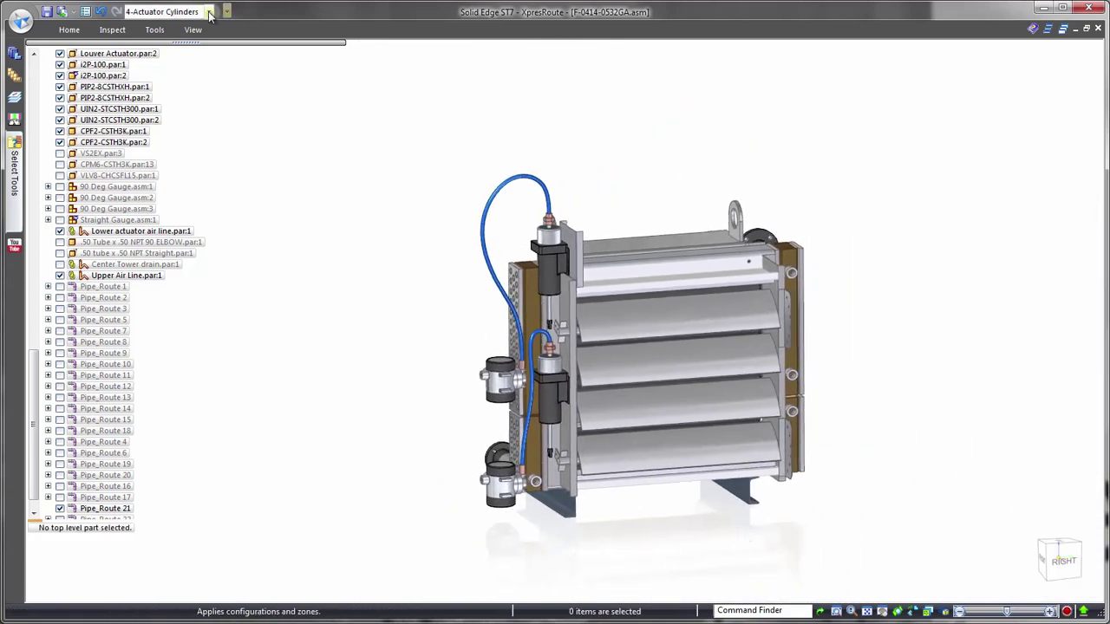
{"action": "left_click", "coordinate": [224, 12]}
{"action": "left_click", "coordinate": [222, 125]}
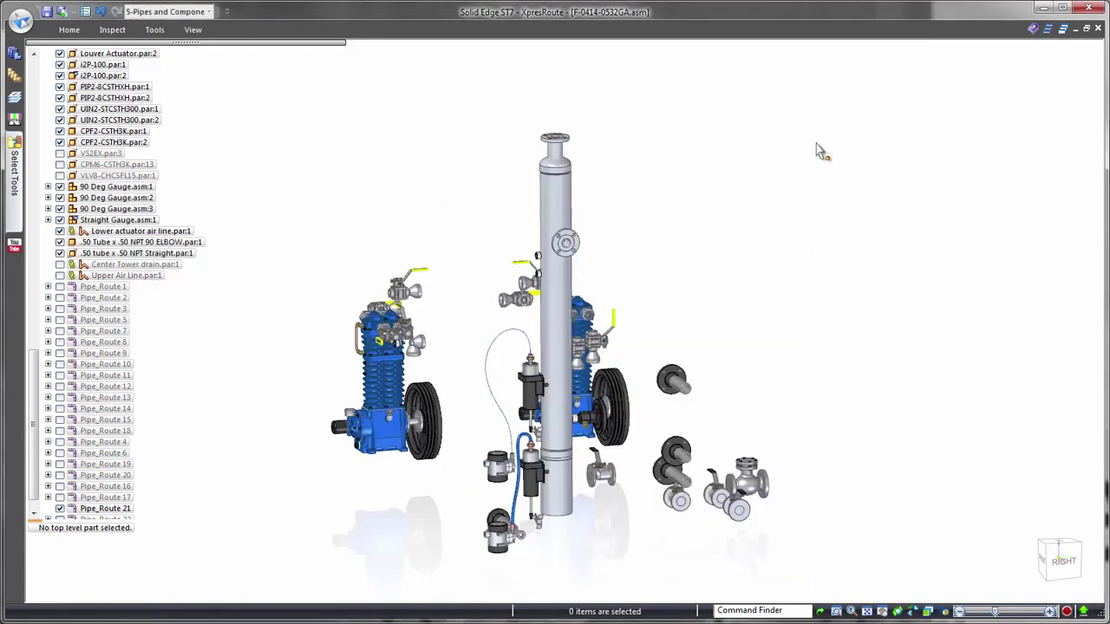
Hide the curved path of the upper actuator air line.
{"action": "mouse_move", "coordinate": [816, 195]}
{"action": "middle_mouse_down"}
{"action": "mouse_move", "coordinate": [853, 211]}
{"action": "mouse_move", "coordinate": [828, 193]}
{"action": "mouse_move", "coordinate": [796, 202]}
{"action": "middle_mouse_up"}
{"action": "left_click", "coordinate": [404, 289]}
{"action": "right_click", "coordinate": [464, 235]}
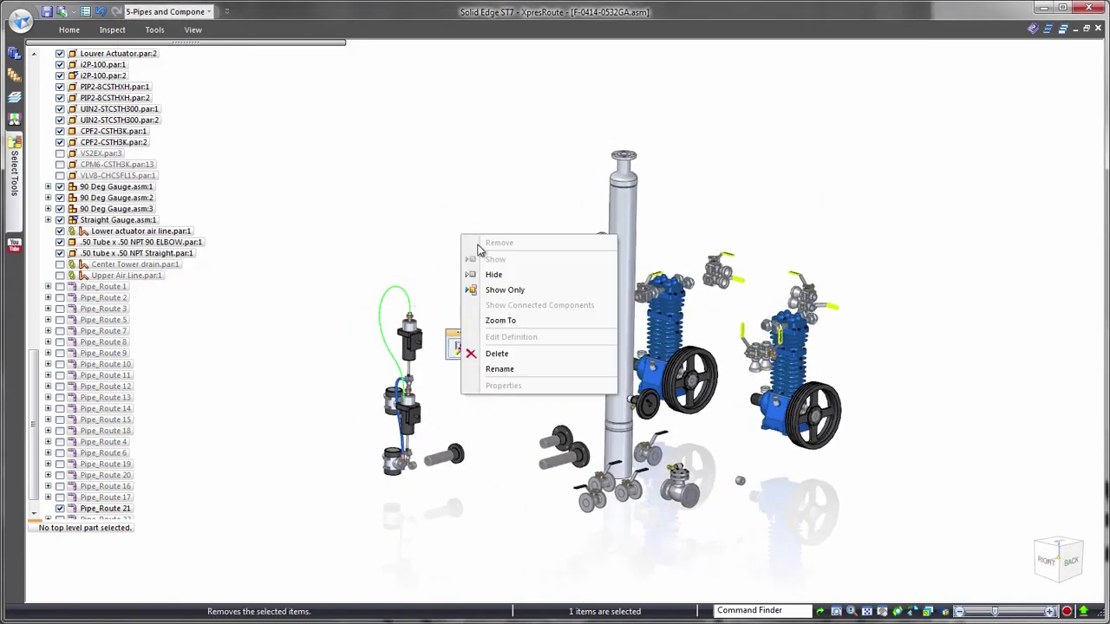
{"action": "left_click", "coordinate": [487, 275]}
Review the criteria of the All Pipes query and run it to select the pipes in the assembly.
{"action": "middle_click_drag", "start_coordinate": [833, 165], "coordinate": [899, 172]}
{"action": "left_click", "coordinate": [13, 172]}
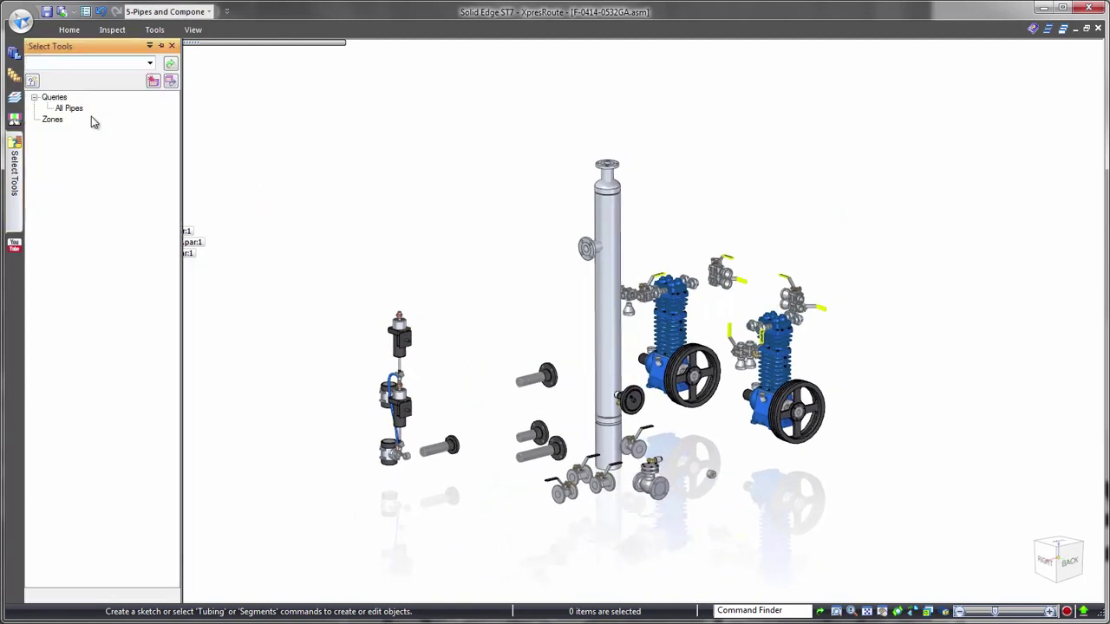
{"action": "left_click", "coordinate": [101, 145]}
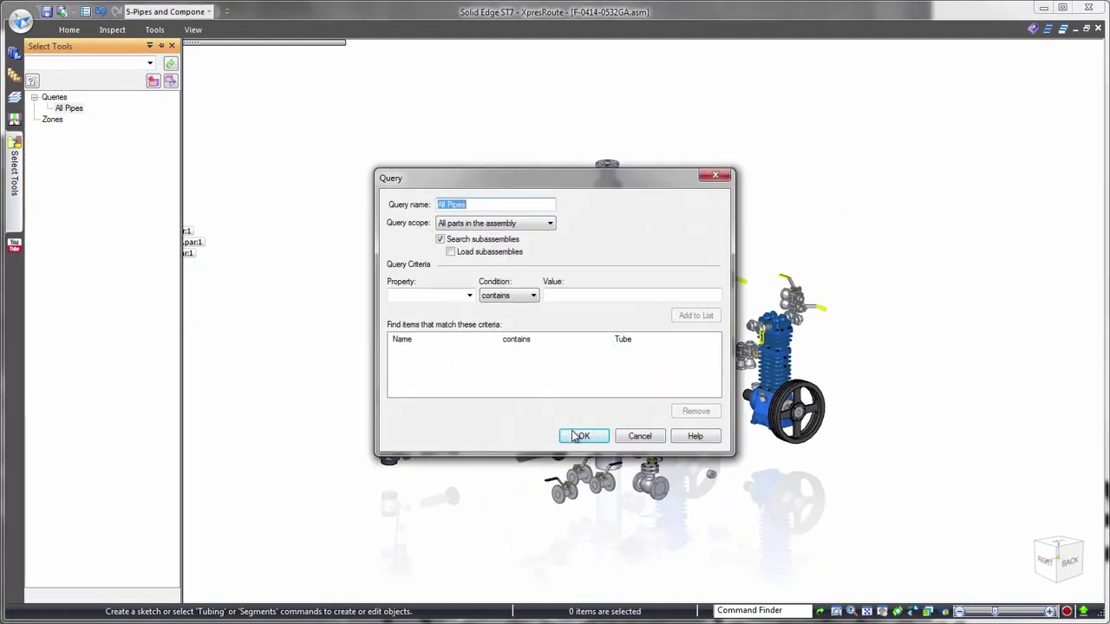
{"action": "left_click", "coordinate": [574, 436]}
{"action": "left_click", "coordinate": [71, 109]}
Turn center lines on and the design body off for the selected pipes.
{"action": "right_click", "coordinate": [814, 131]}
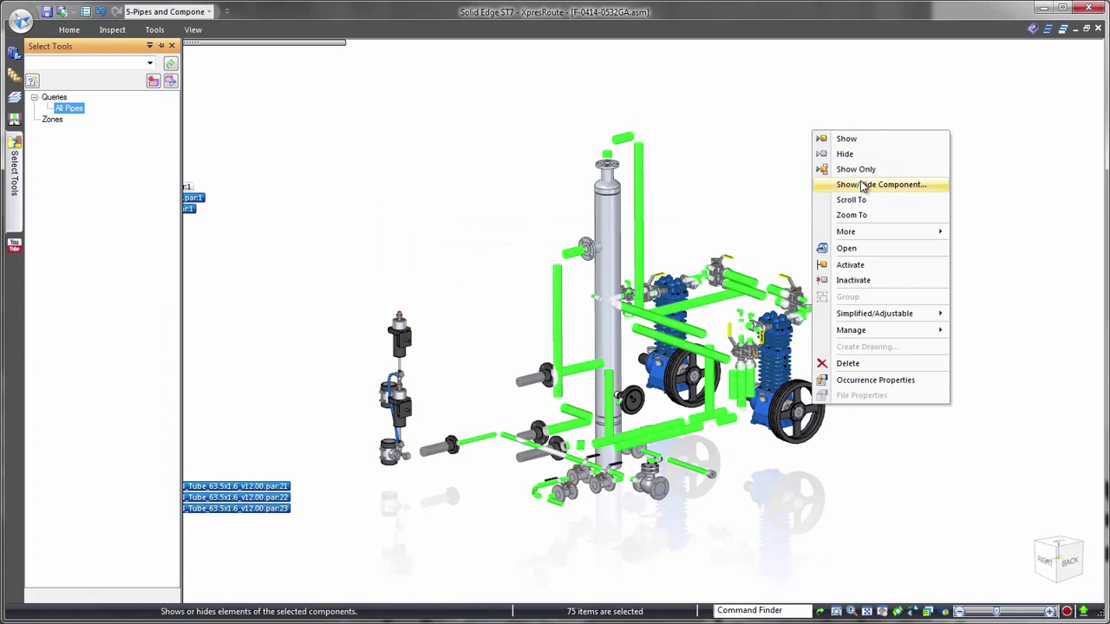
{"action": "left_click", "coordinate": [863, 186]}
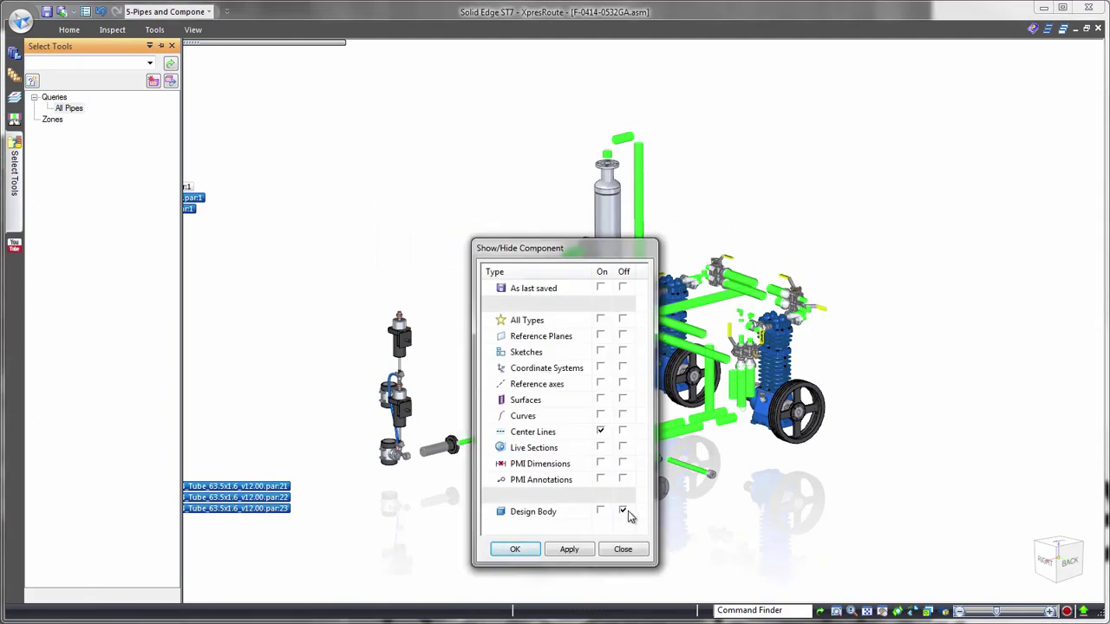
{"action": "left_click", "coordinate": [514, 550]}
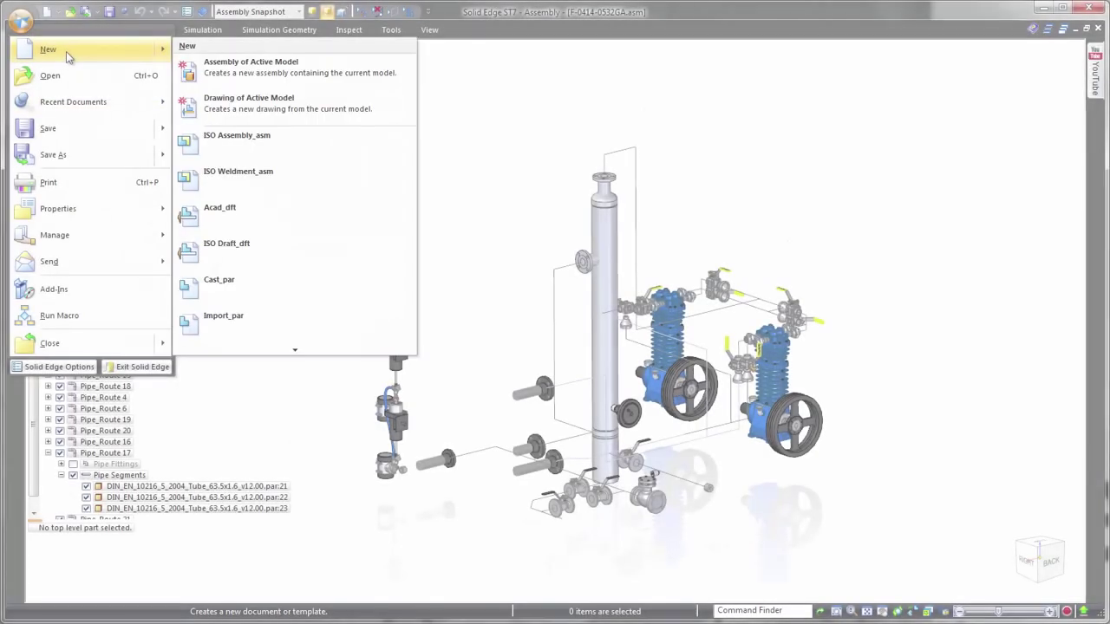
Create a new drawing of the active model and start placing a view of the skid assembly.
{"action": "left_click", "coordinate": [265, 108]}
{"action": "left_click", "coordinate": [538, 346]}
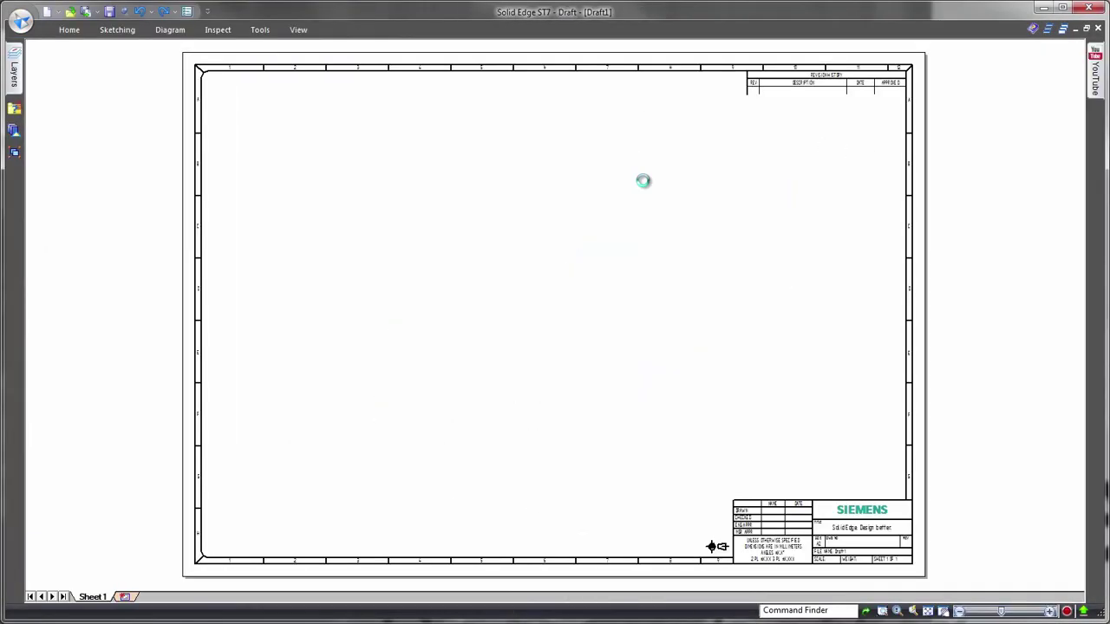
{"action": "left_click", "coordinate": [748, 53]}
{"action": "left_click", "coordinate": [772, 72]}
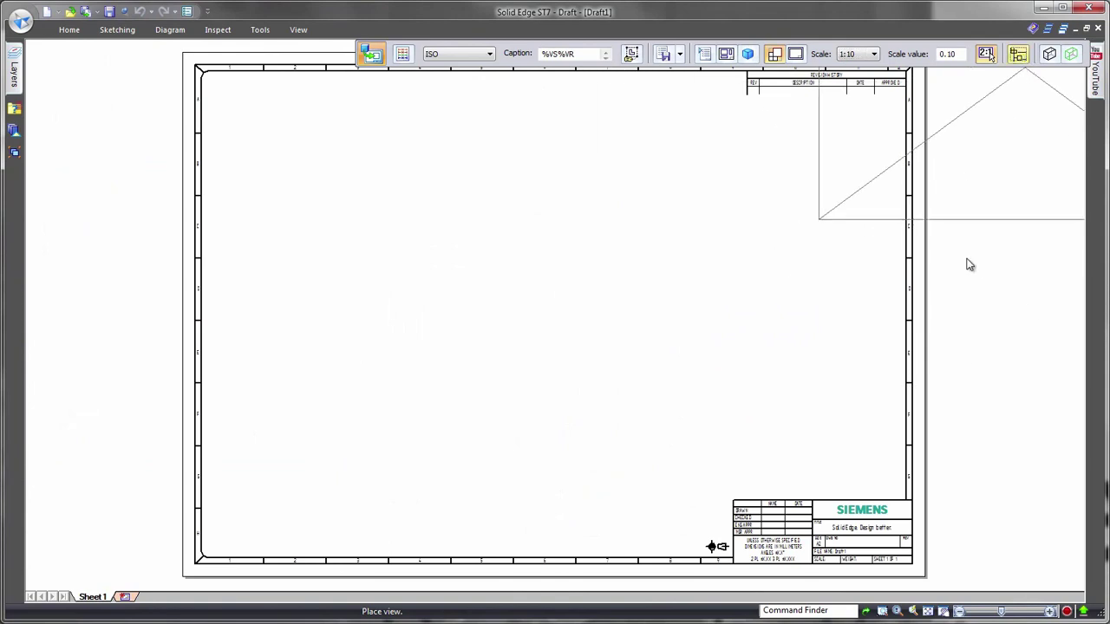
Set the drawing view to the Assembly Snapshot configuration and place it on the sheet.
{"action": "left_click", "coordinate": [814, 419]}
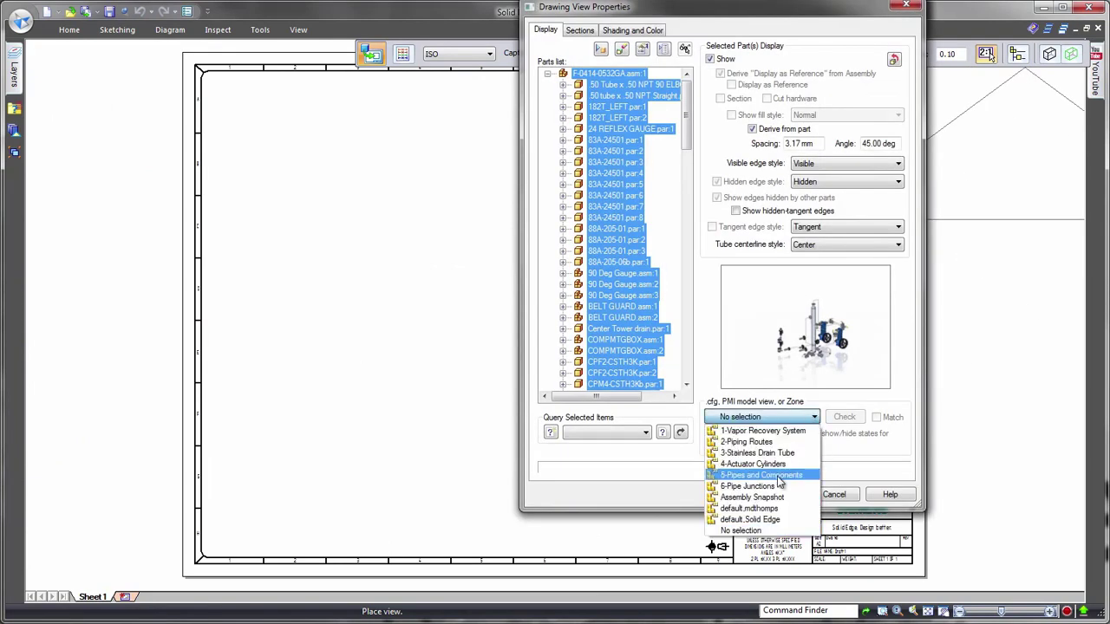
{"action": "left_click", "coordinate": [781, 499]}
{"action": "left_click", "coordinate": [767, 494]}
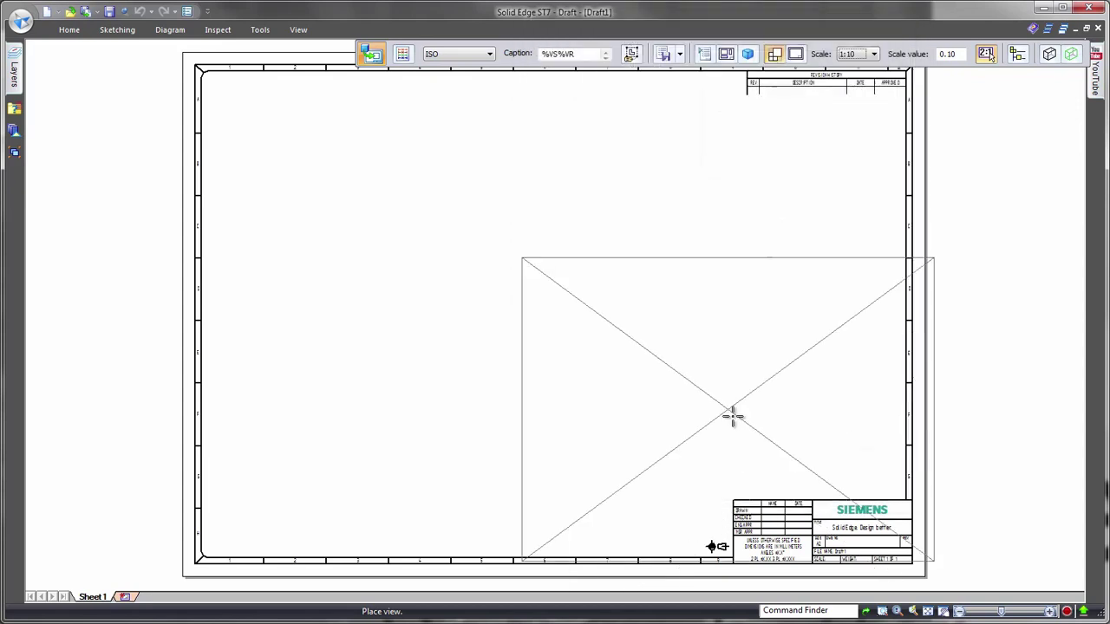
{"action": "left_click", "coordinate": [575, 273]}
{"action": "right_click", "coordinate": [997, 330]}
Dimension the horizontal run of the pipe center line that leaves the tower's side flange.
{"action": "scroll", "coordinate": [806, 266], "scroll_direction": "up", "scroll_amount": 5}
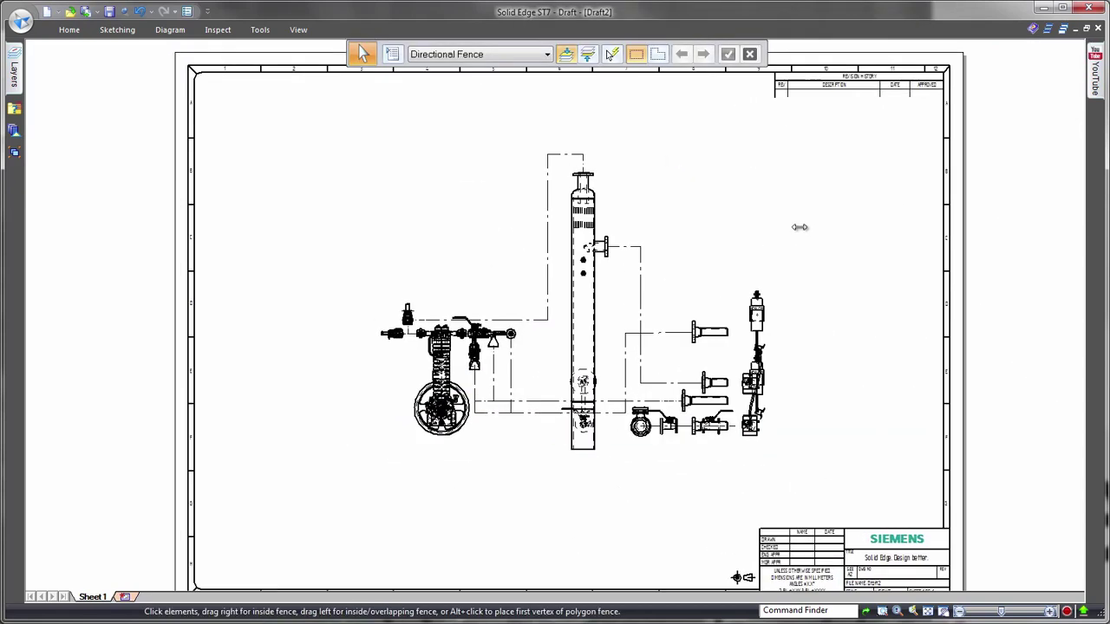
{"action": "right_click_drag", "start_coordinate": [838, 214], "coordinate": [798, 205]}
{"action": "left_click", "coordinate": [597, 166]}
{"action": "left_click", "coordinate": [599, 144]}
{"action": "left_click", "coordinate": [701, 350]}
{"action": "left_click", "coordinate": [706, 297]}
{"action": "scroll", "coordinate": [900, 227], "scroll_direction": "down", "scroll_amount": 3}
{"action": "middle_click_drag", "start_coordinate": [870, 313], "coordinate": [894, 236]}
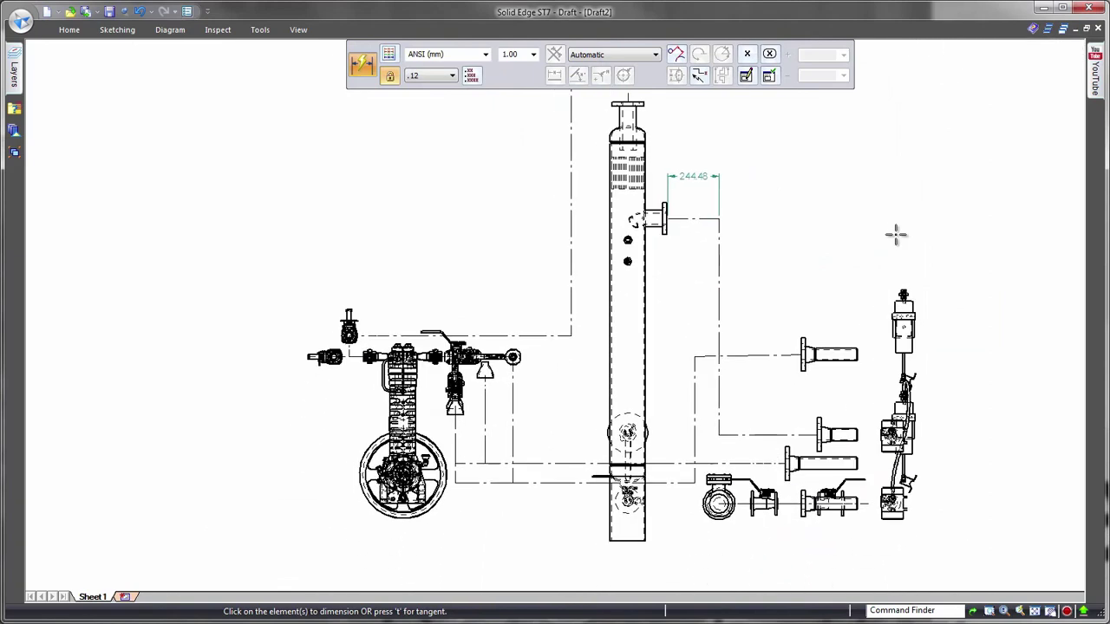
Add stacked horizontal dimensions from the leftmost valve's center line to the compressor, the pipe center lines and the tower's near edge.
{"action": "scroll", "coordinate": [911, 225], "scroll_direction": "up", "scroll_amount": 1}
{"action": "right_click_drag", "start_coordinate": [937, 211], "coordinate": [881, 212]}
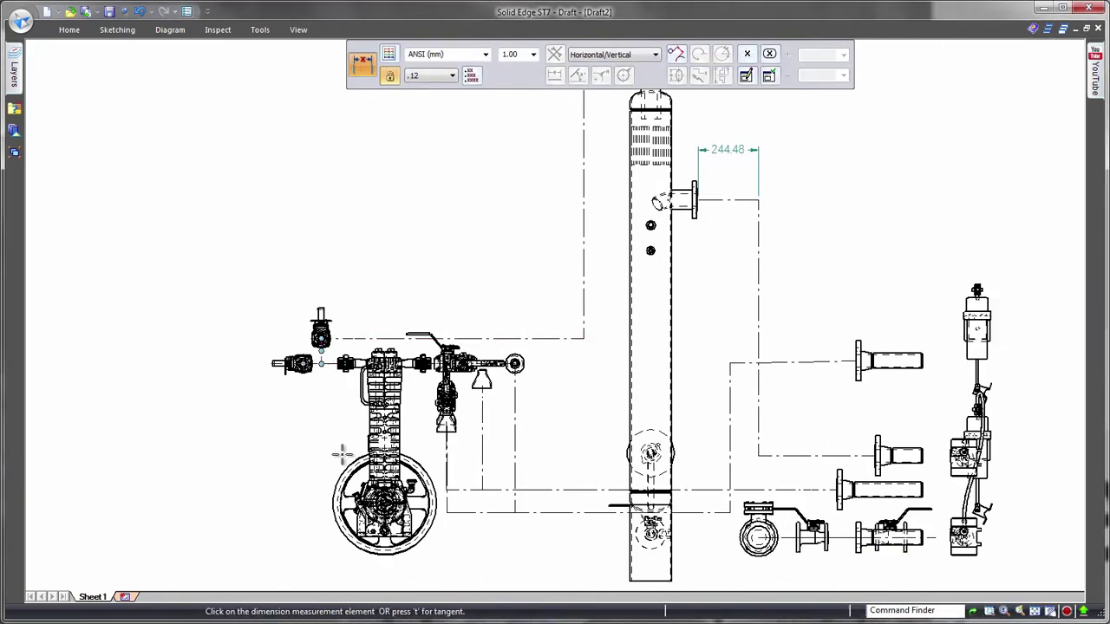
{"action": "left_click", "coordinate": [417, 275]}
{"action": "left_click", "coordinate": [481, 454]}
{"action": "left_click", "coordinate": [516, 452]}
{"action": "left_click", "coordinate": [573, 306]}
{"action": "left_click", "coordinate": [628, 278]}
{"action": "scroll", "coordinate": [945, 234], "scroll_direction": "down", "scroll_amount": 4}
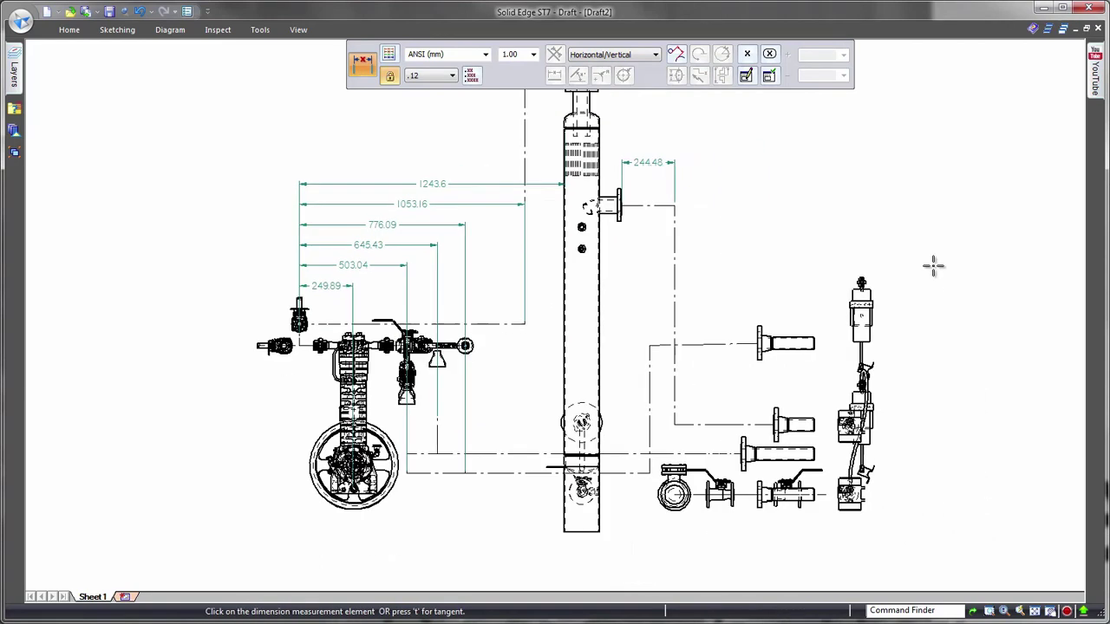
Add Sheet2 to the drawing and start placing a new model view on it.
{"action": "left_click", "coordinate": [125, 598]}
{"action": "left_click", "coordinate": [70, 29]}
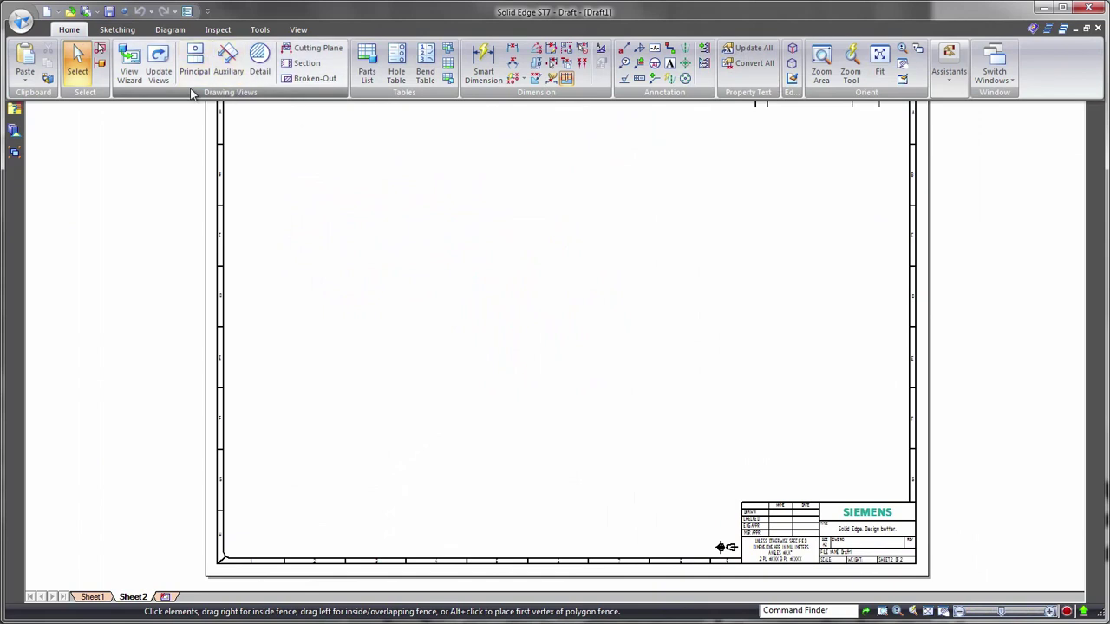
{"action": "left_click", "coordinate": [130, 59]}
{"action": "left_click", "coordinate": [566, 493]}
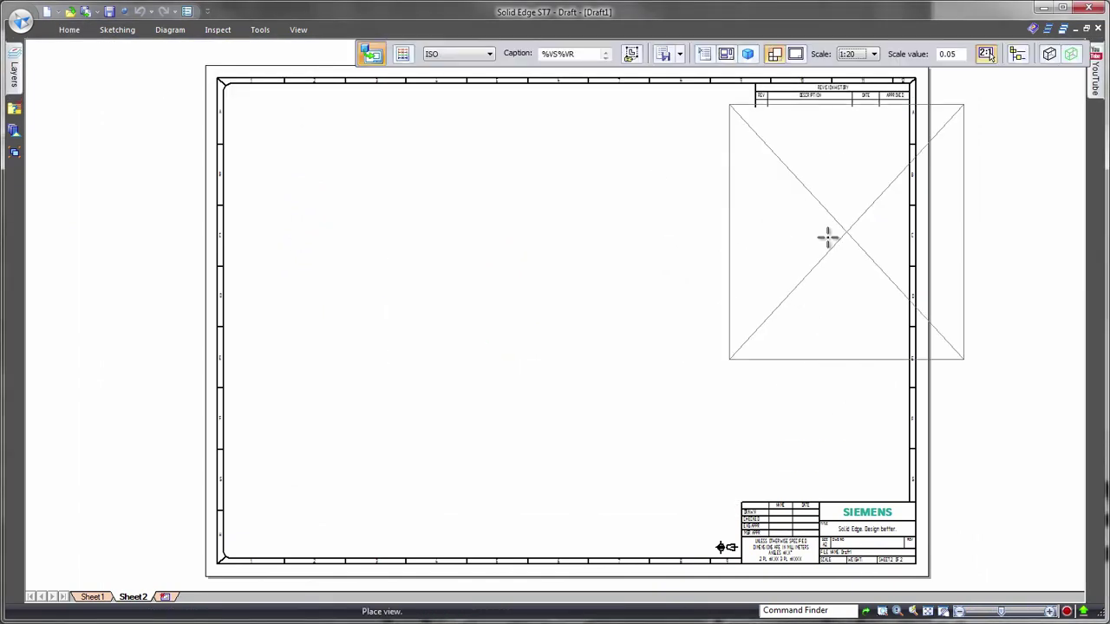
Set the new drawing view's display configuration to 6-Pipe Junctions.
{"action": "left_click", "coordinate": [986, 54]}
{"action": "left_click", "coordinate": [816, 417]}
{"action": "left_click", "coordinate": [741, 478]}
{"action": "left_click", "coordinate": [778, 494]}
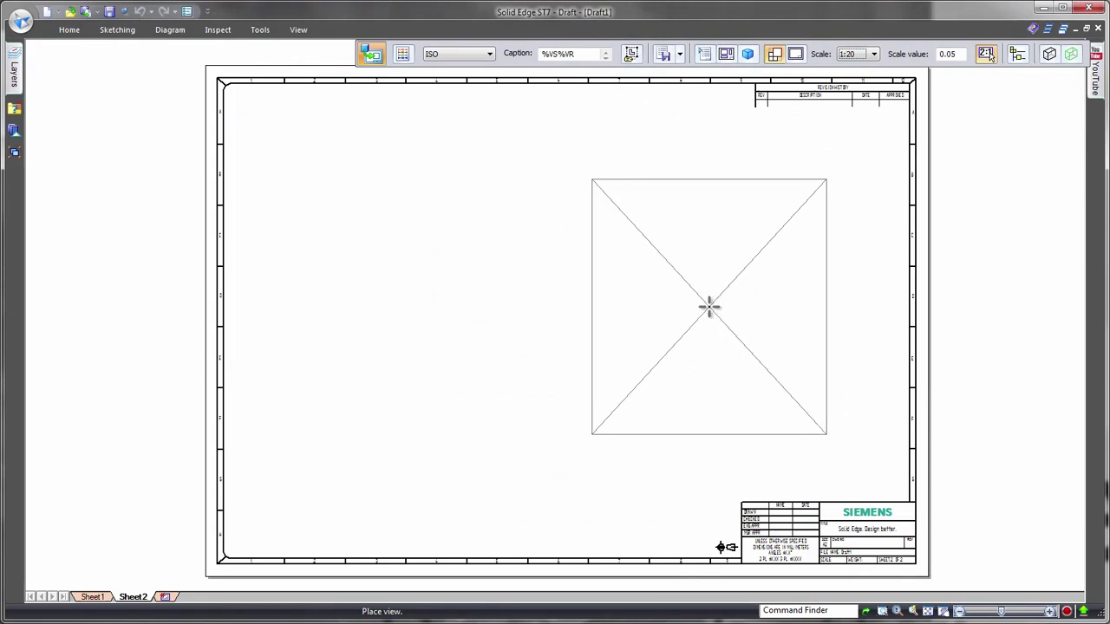
Place the pipe junction assembly as a shaded pictorial view and adjust its position on Sheet2.
{"action": "right_click", "coordinate": [819, 150]}
{"action": "left_click", "coordinate": [926, 310]}
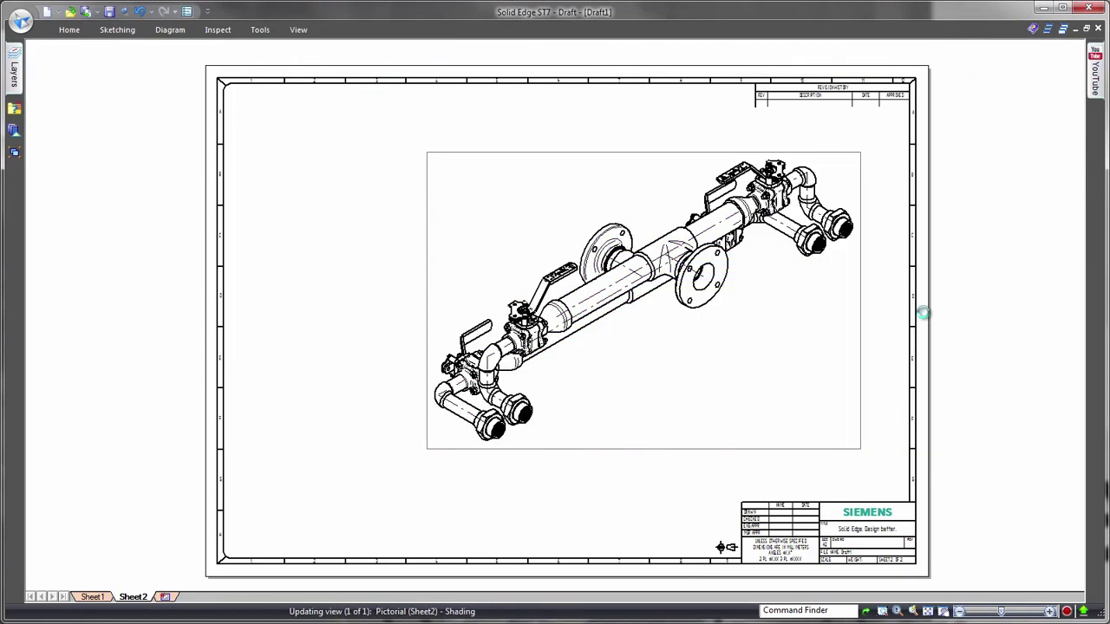
{"action": "left_click_drag", "start_coordinate": [662, 264], "coordinate": [645, 295]}
Place a parts list with balloons for the pictorial view, based on the 6-Pipe Junctions configuration, in the sheet's upper-left area.
{"action": "right_click_drag", "start_coordinate": [422, 211], "coordinate": [422, 145]}
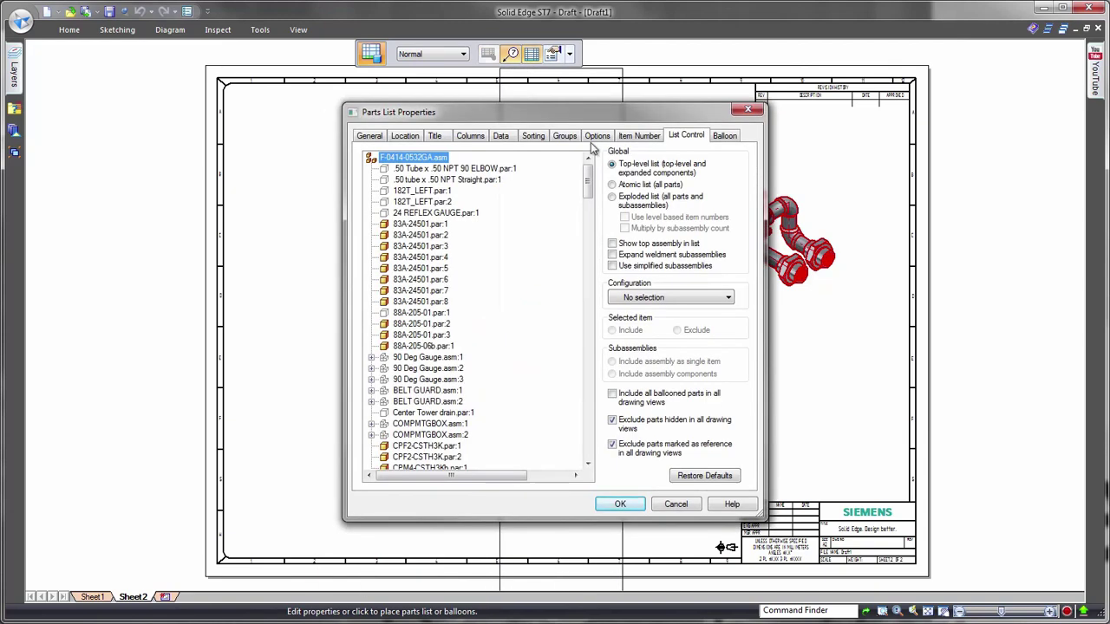
{"action": "left_click", "coordinate": [596, 136]}
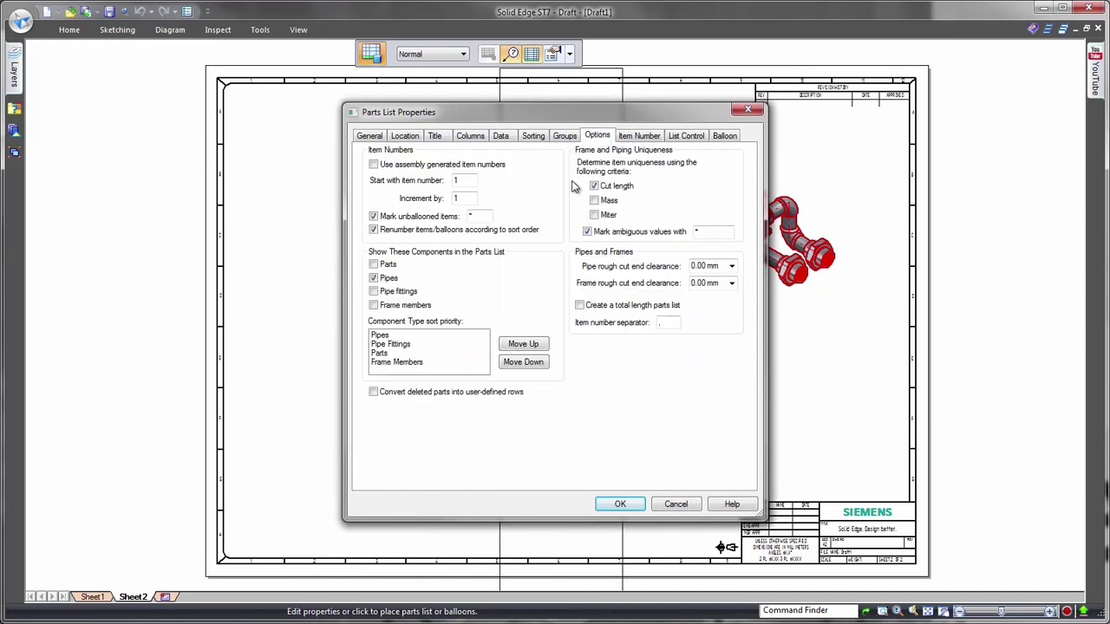
{"action": "left_click", "coordinate": [686, 137]}
{"action": "left_click", "coordinate": [653, 298]}
{"action": "left_click", "coordinate": [664, 368]}
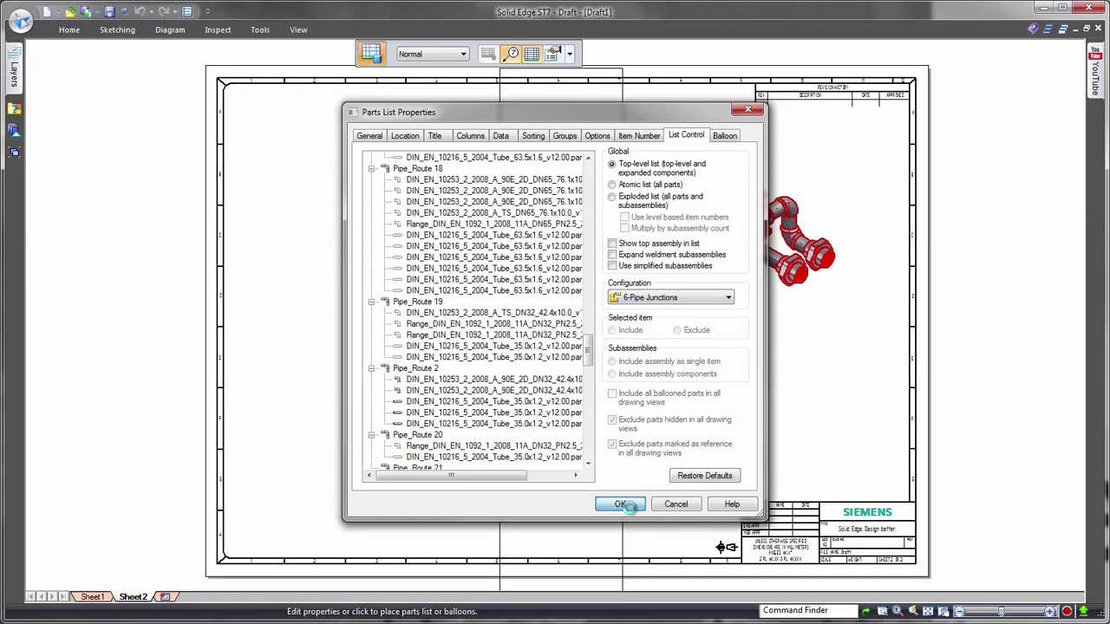
{"action": "left_click", "coordinate": [626, 507]}
{"action": "left_click", "coordinate": [271, 106]}
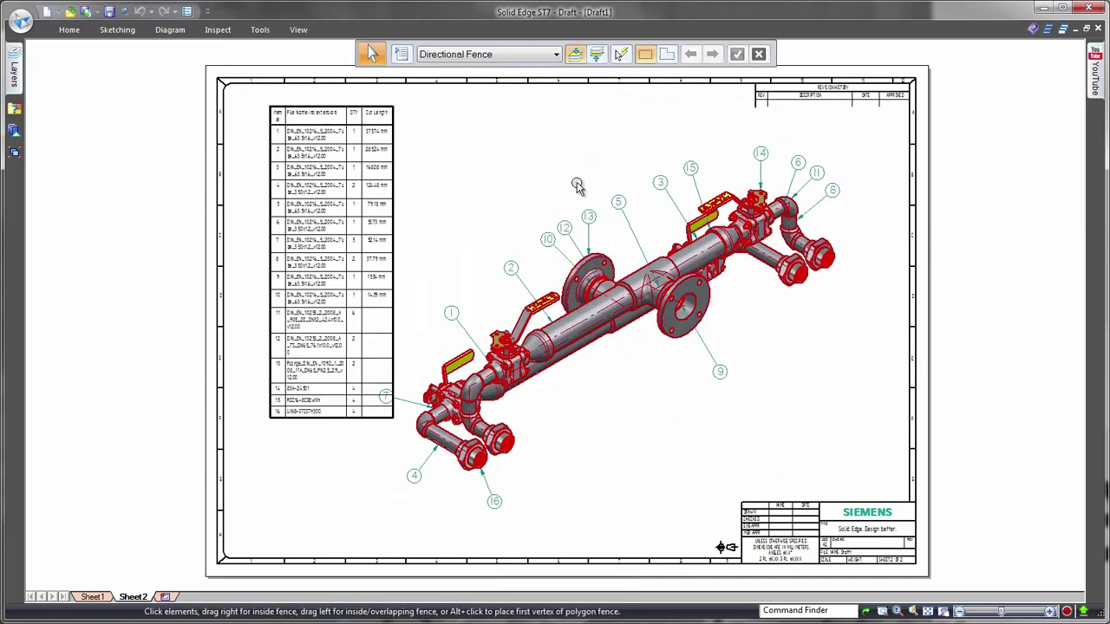
Widen the parts list columns so that each file name fits on one line.
{"action": "left_click", "coordinate": [358, 109]}
{"action": "left_click_drag", "start_coordinate": [285, 106], "coordinate": [298, 106]}
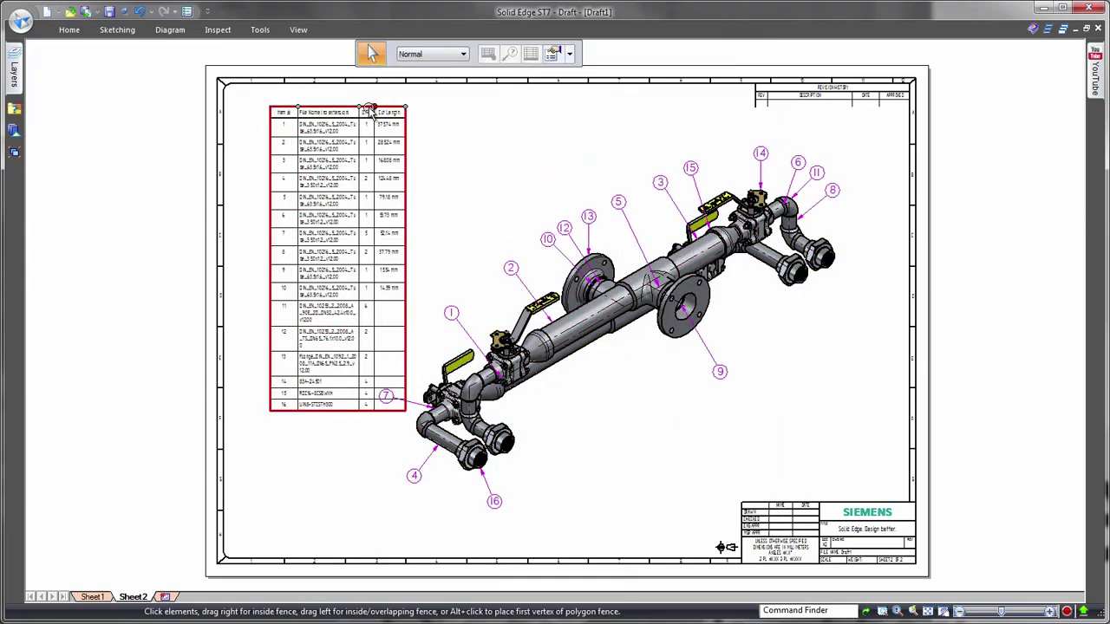
{"action": "left_click", "coordinate": [885, 432]}
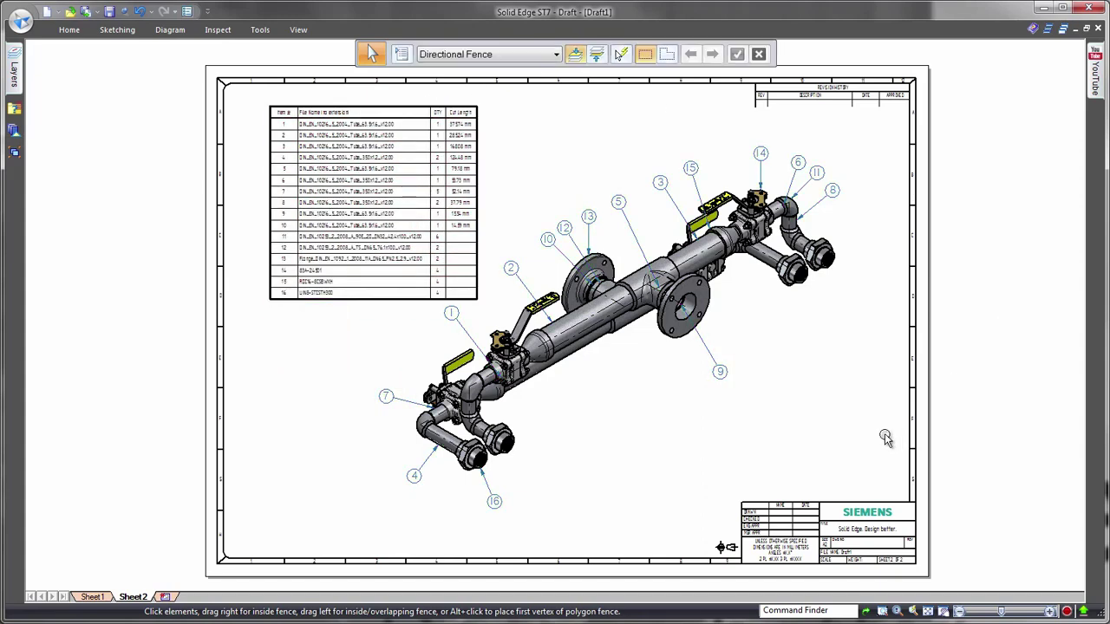
Open the parts list for editing, highlight its listed parts in the pictorial view, and turn highlighting off.
{"action": "scroll", "coordinate": [885, 424], "scroll_direction": "up", "scroll_amount": 3}
{"action": "double_click", "coordinate": [325, 73]}
{"action": "right_click", "coordinate": [208, 65]}
{"action": "double_click", "coordinate": [298, 162]}
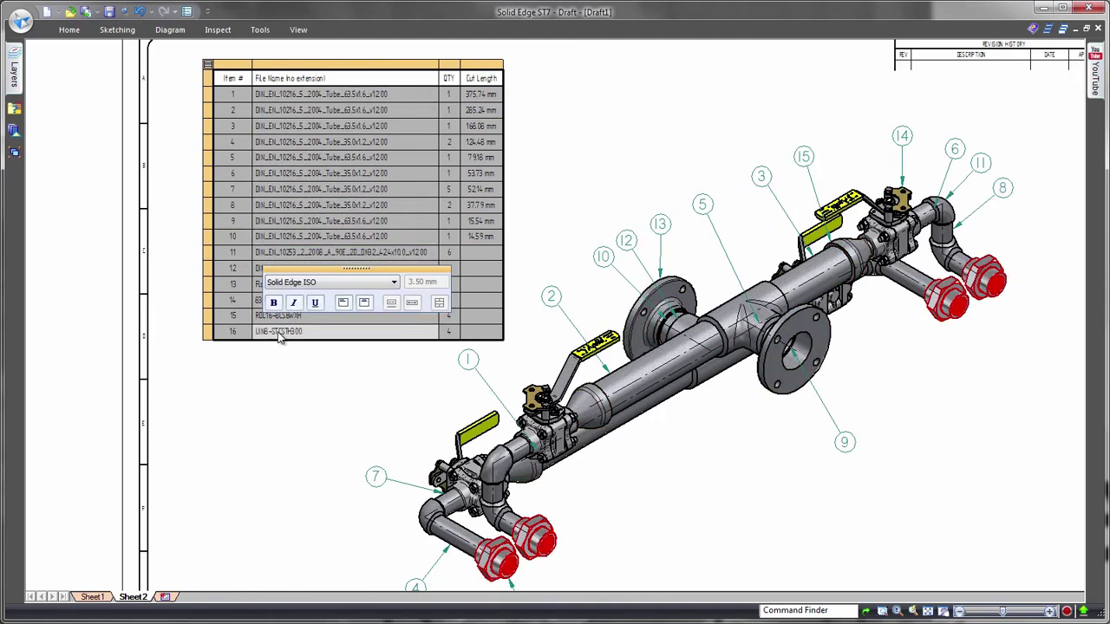
{"action": "left_click", "coordinate": [208, 65]}
{"action": "left_click", "coordinate": [231, 74]}
Preview part thumbnails for the parts list rows, turn the thumbnails off and leave table editing.
{"action": "left_click", "coordinate": [208, 65]}
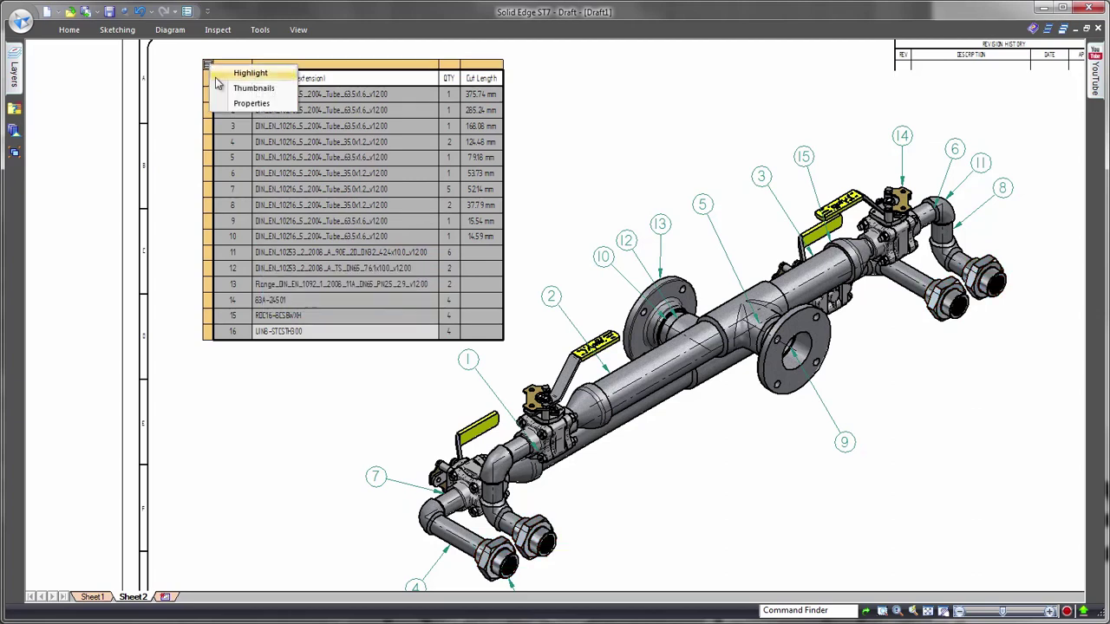
{"action": "left_click", "coordinate": [236, 90]}
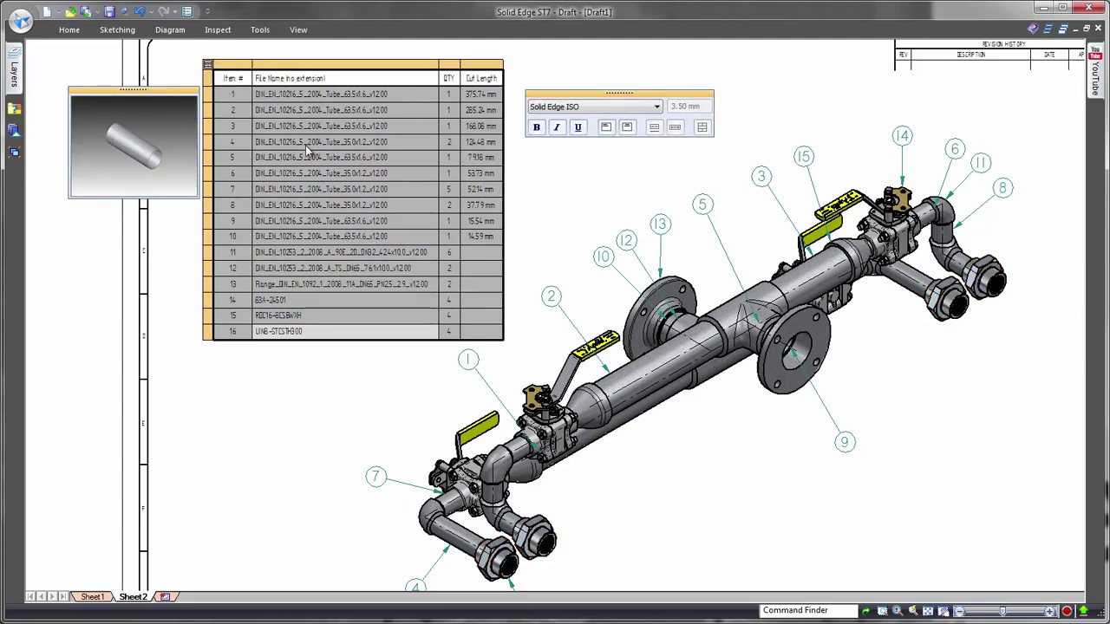
{"action": "left_click", "coordinate": [207, 64]}
{"action": "left_click", "coordinate": [248, 89]}
{"action": "left_click", "coordinate": [618, 91]}
{"action": "scroll", "coordinate": [889, 360], "scroll_direction": "down", "scroll_amount": 4}
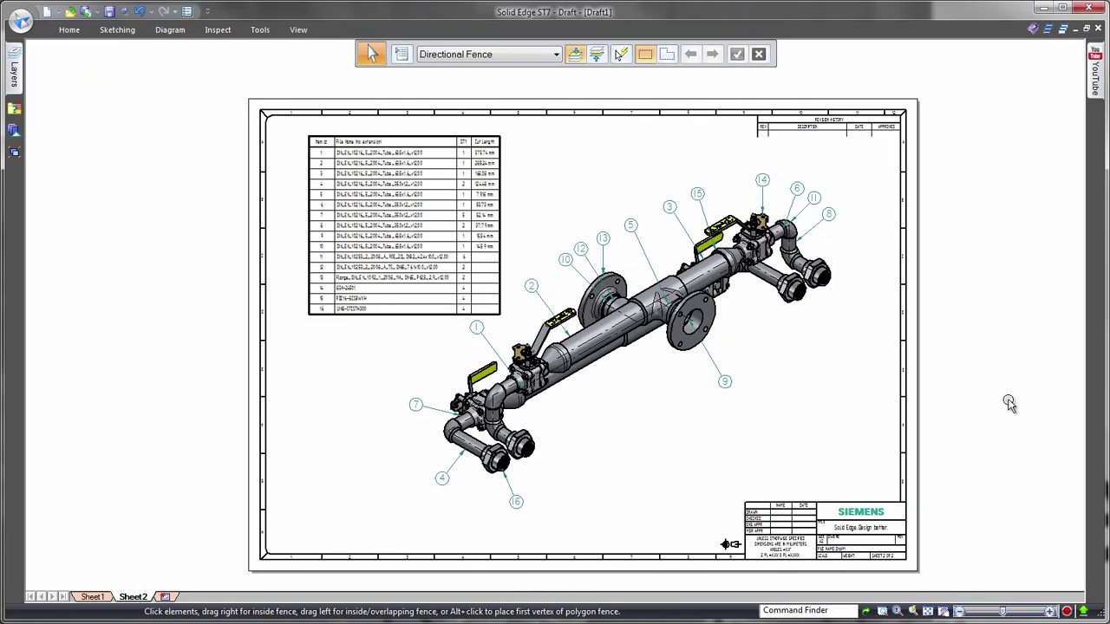